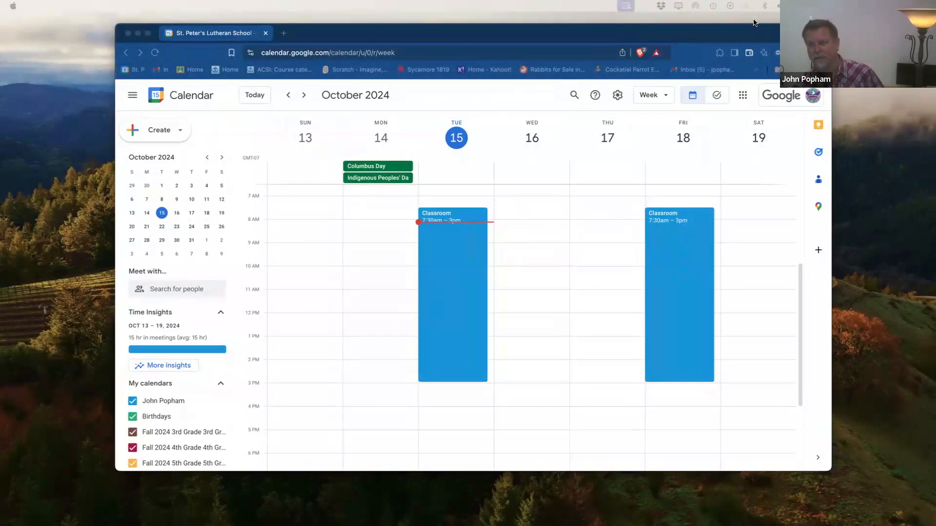
Step: Maximize the browser and open Google Sheets in a new tab from the Google apps grid
double_click(718, 34)
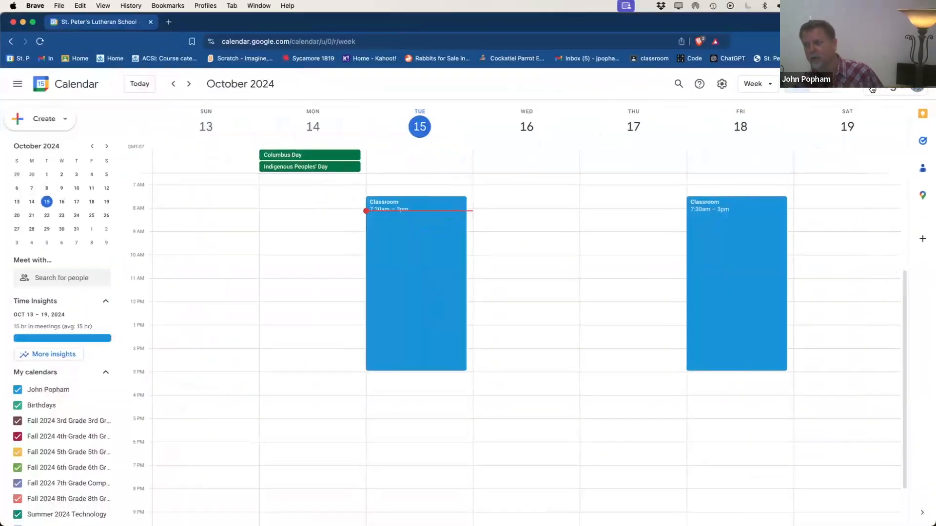
click(846, 85)
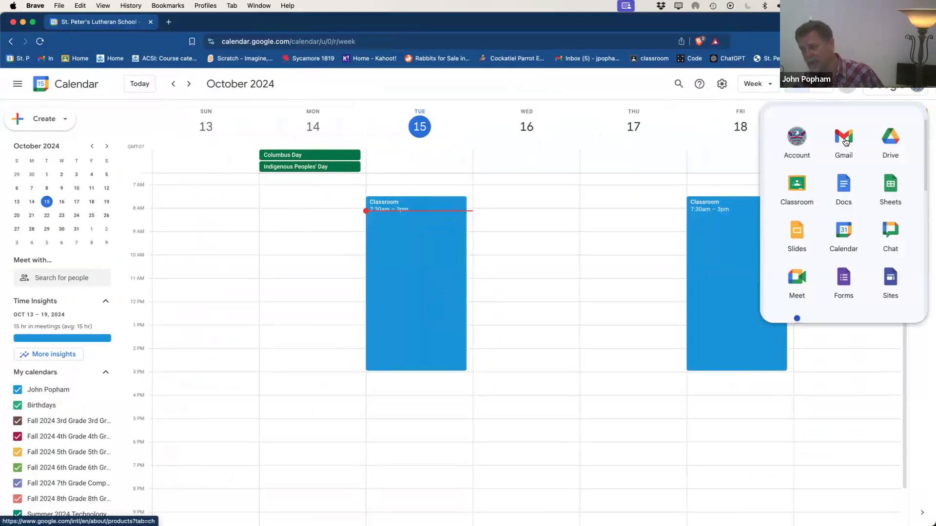
click(895, 188)
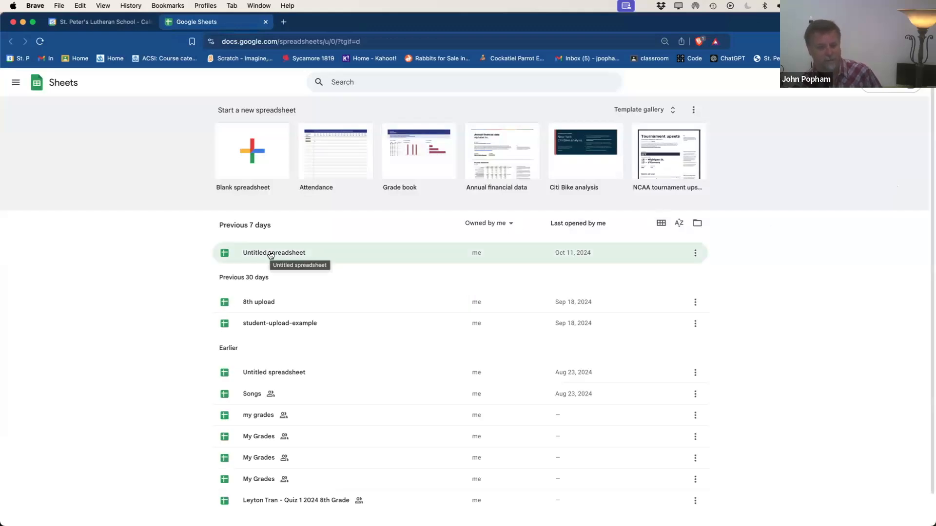
Step: Open the untitled spreadsheet, rename it 'Spreadsheet Lesson', and star it
click(271, 254)
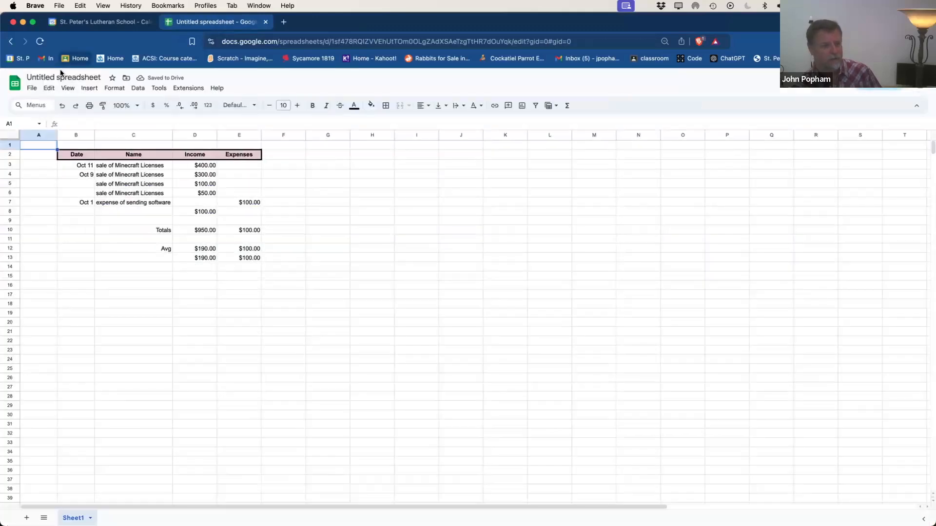
click(68, 76)
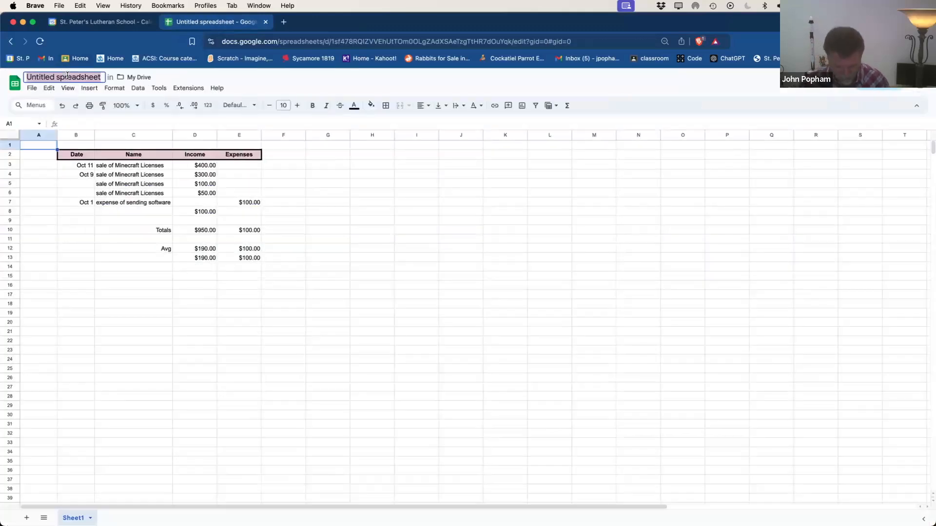
text(Sp)
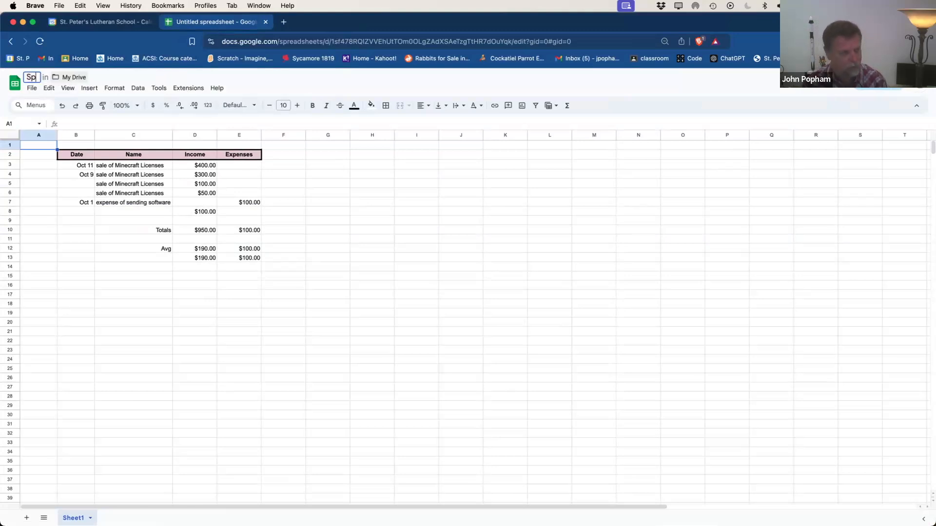
text(readshe)
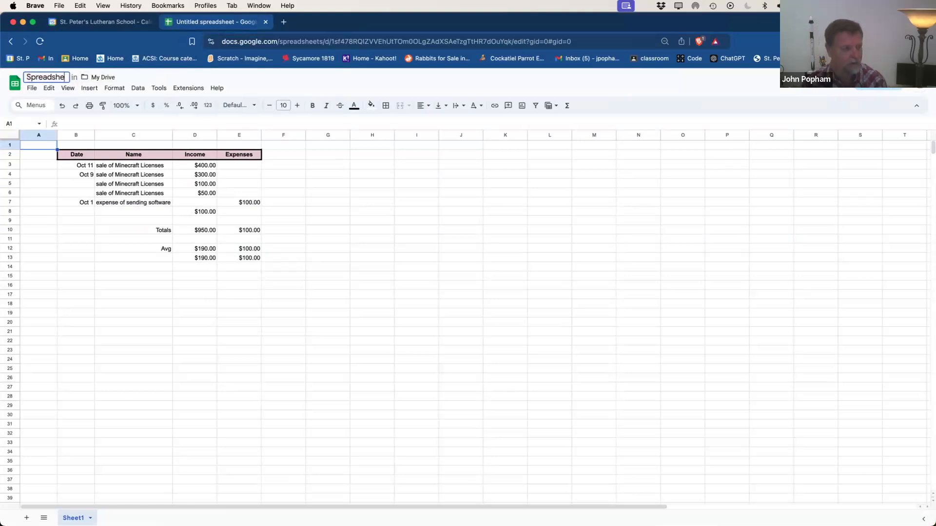
text(et Lesson)
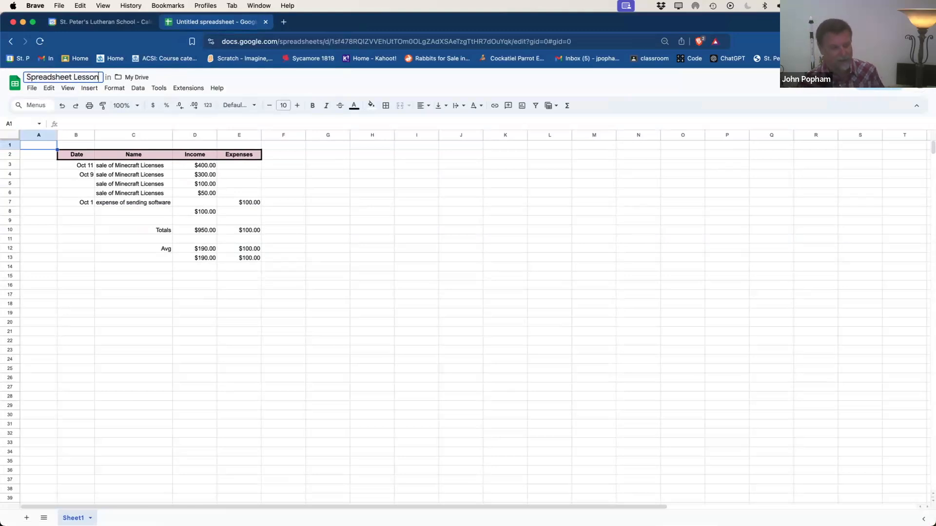
key(Return)
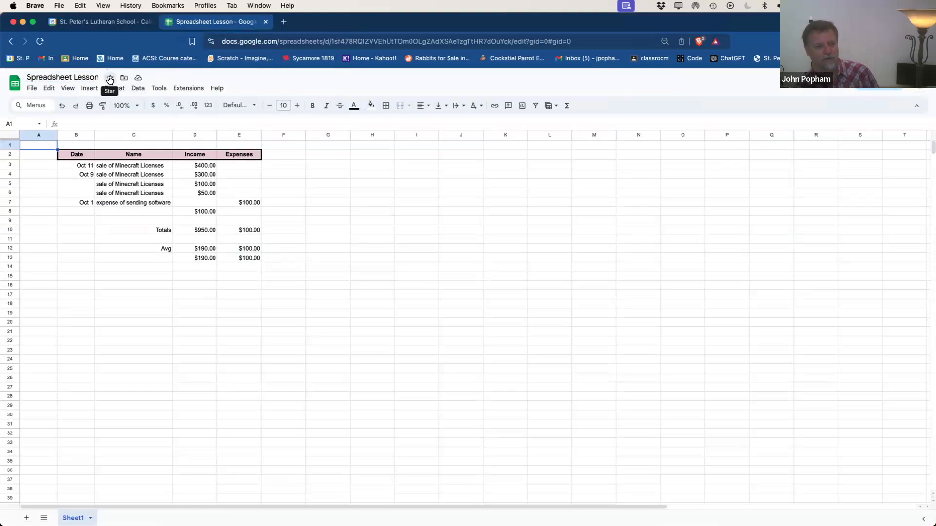
click(108, 79)
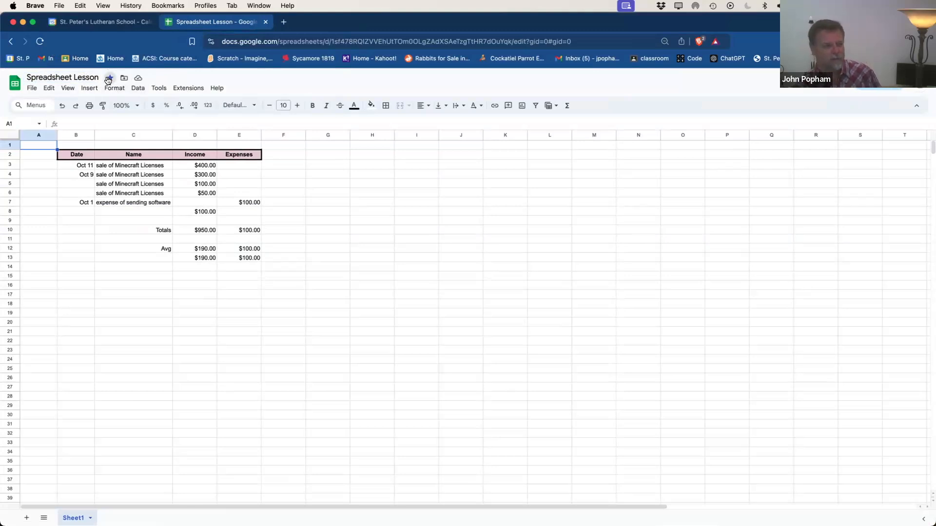
Step: Enter the dates Oct 7 in B5 and Oct 5 in B6
click(87, 185)
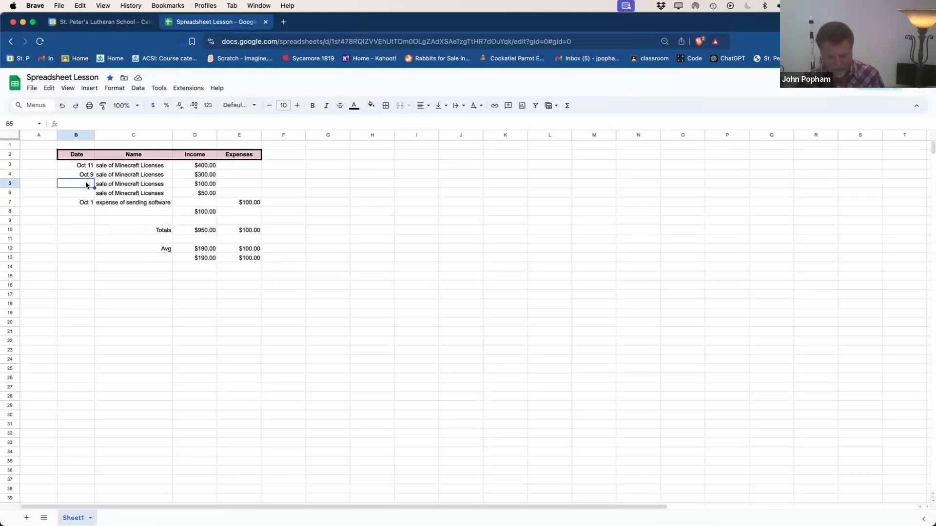
text(oct 7)
key(Return)
text(oct)
key(Return)
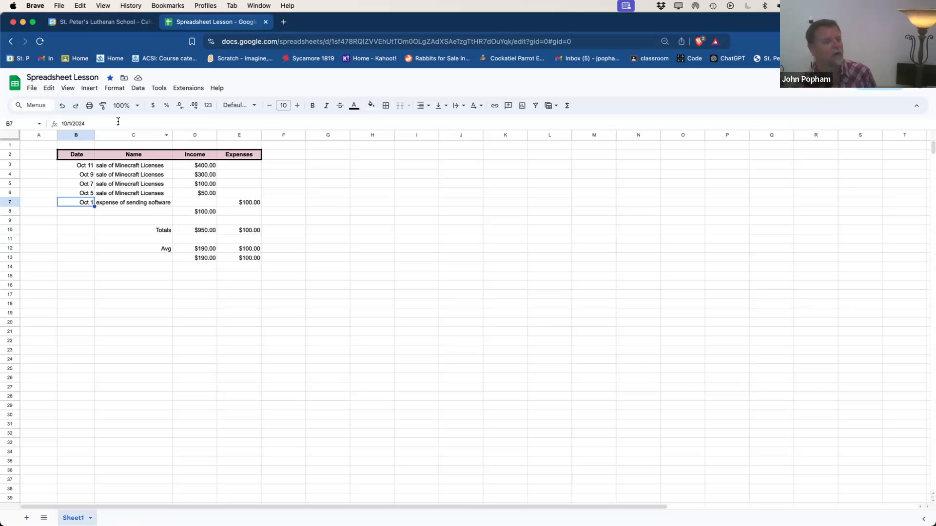
Step: Make a copy of the spreadsheet named 'Spreadsheet Lesson 2024'
click(32, 89)
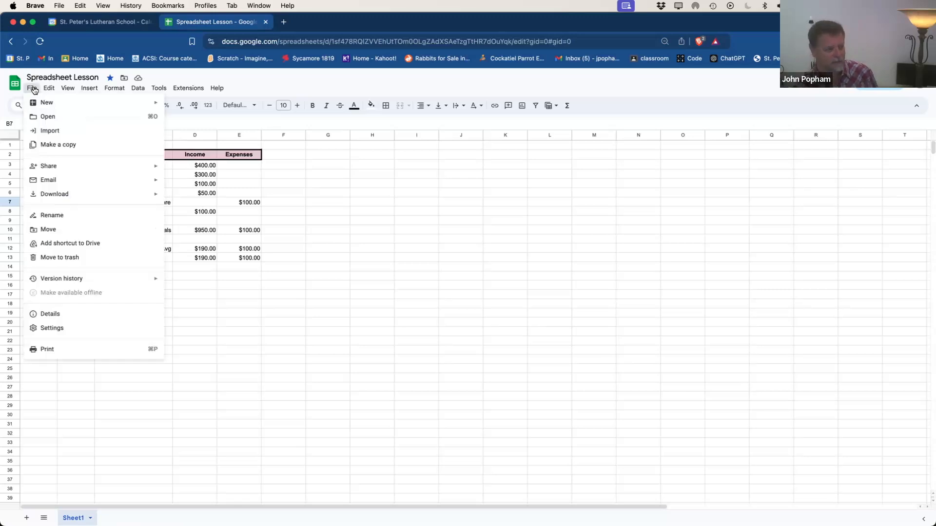
click(49, 145)
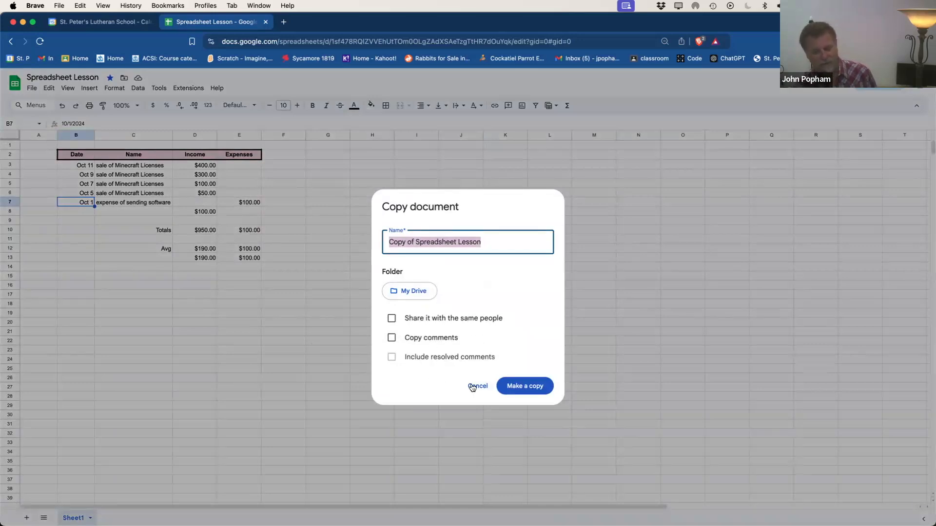
click(416, 242)
key(super+shift+Left)
key(BackSpace)
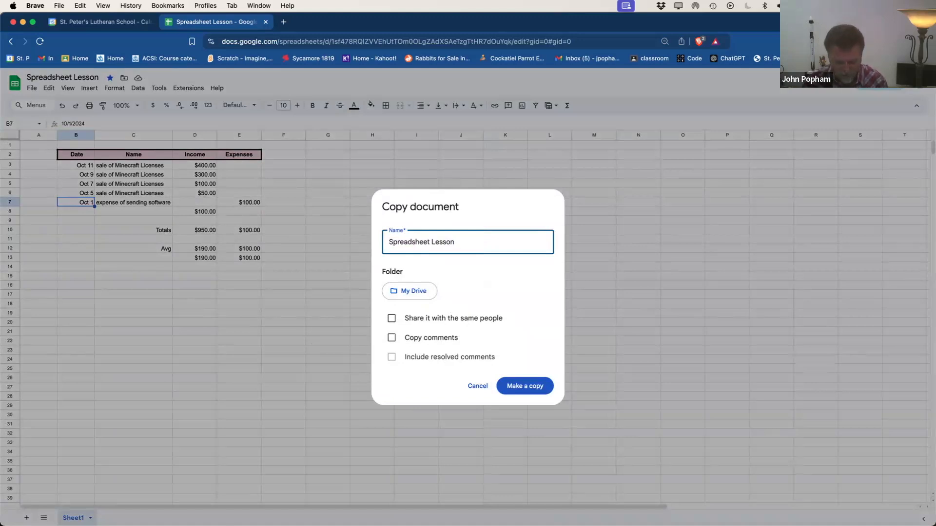
text(2024)
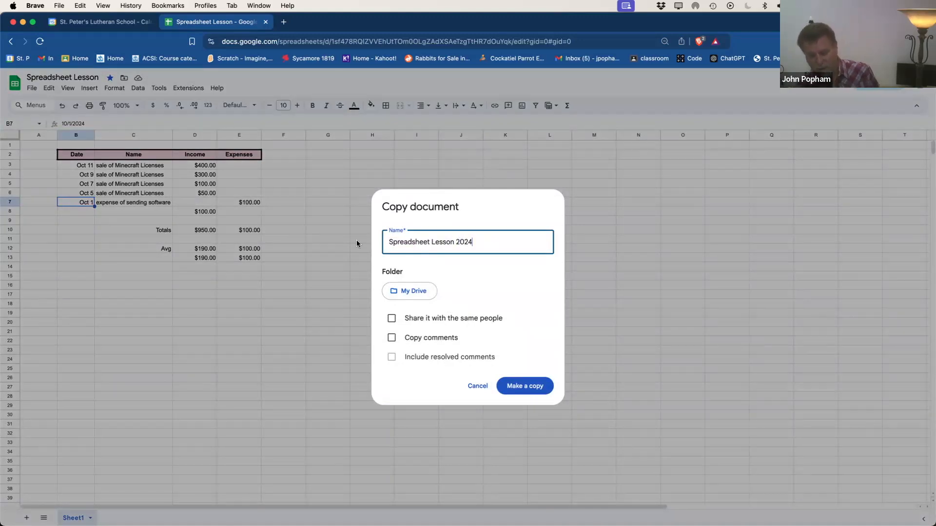
click(541, 386)
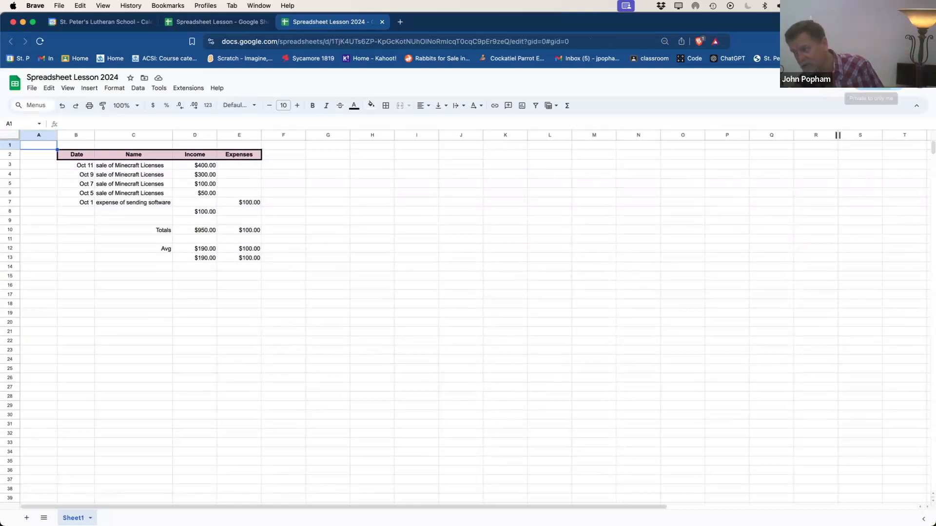
Step: Share the copy with the student's account as Editor, including a short greeting note
click(876, 80)
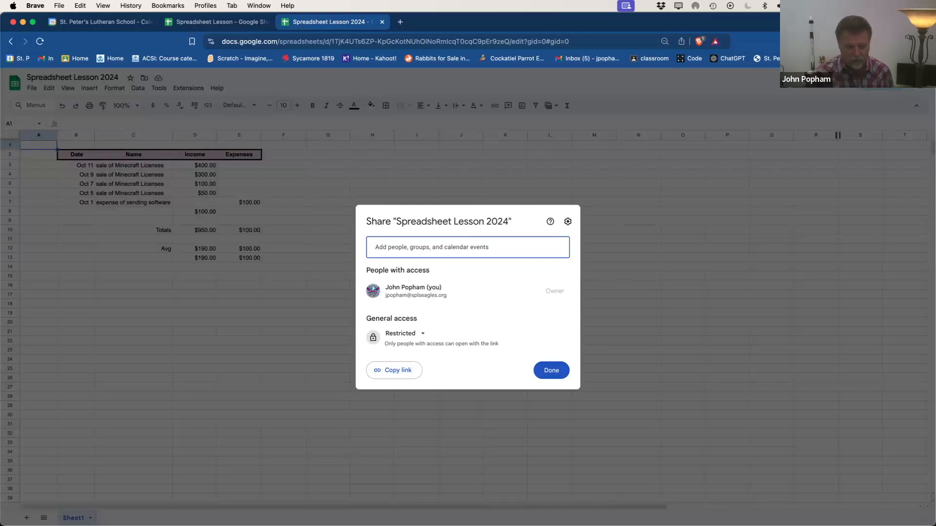
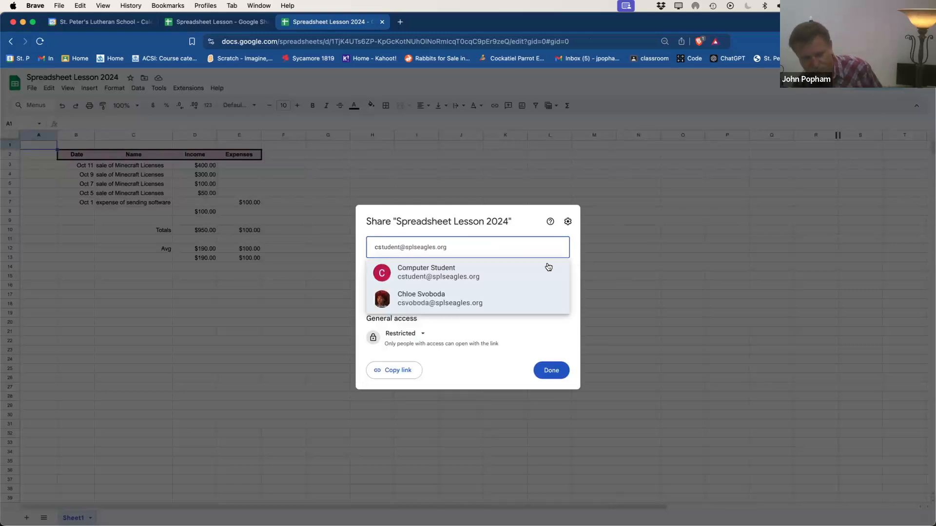
mouse_move(438, 272)
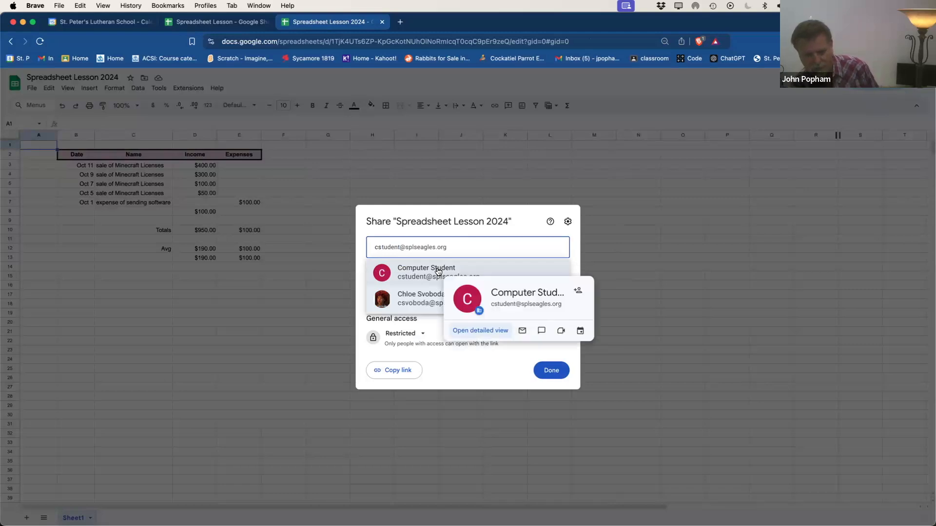
click(437, 271)
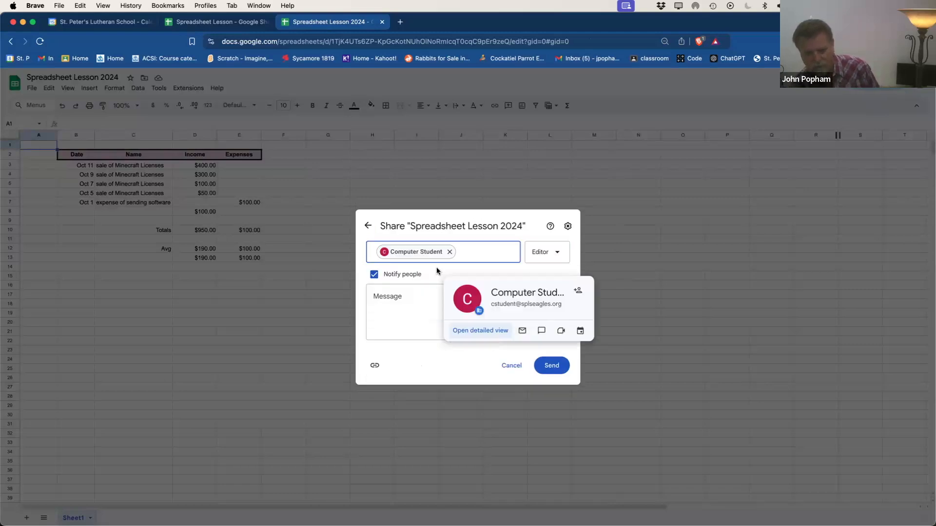
click(433, 306)
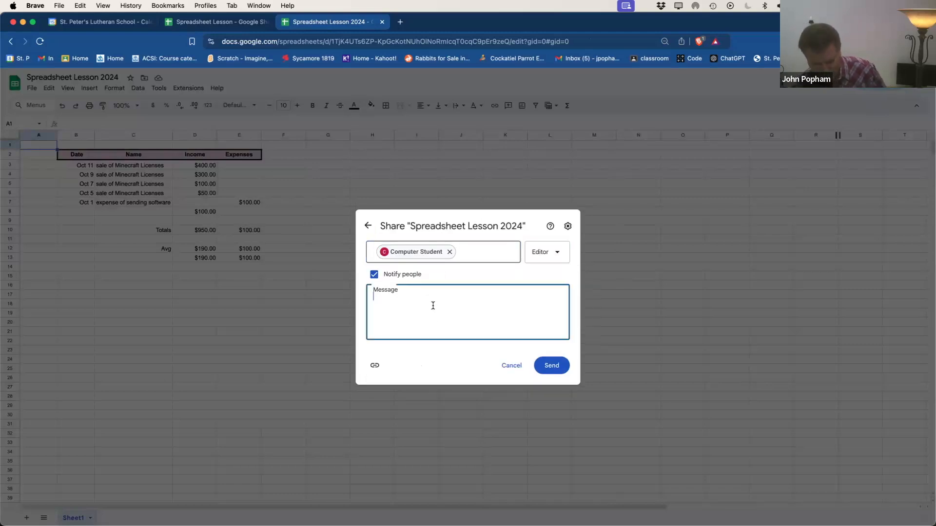
text(Hi Mr. Popham)
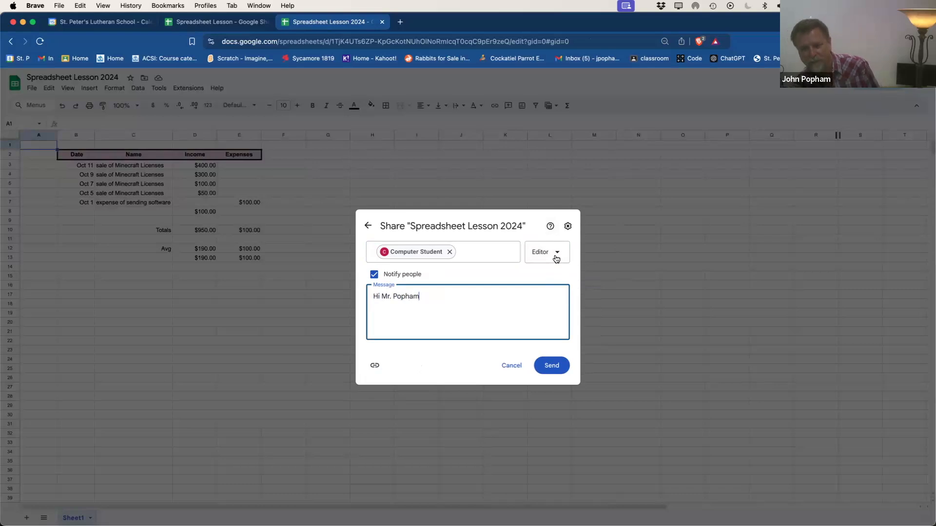
click(557, 255)
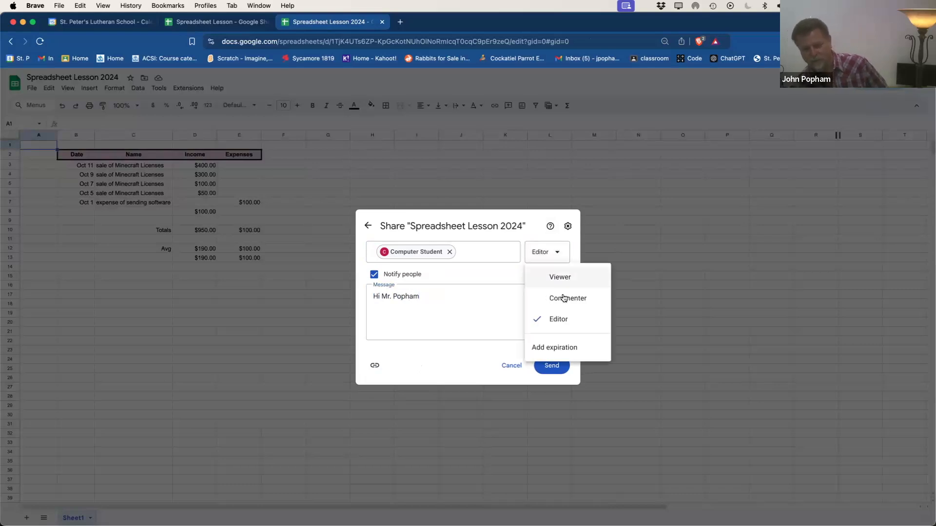
click(560, 253)
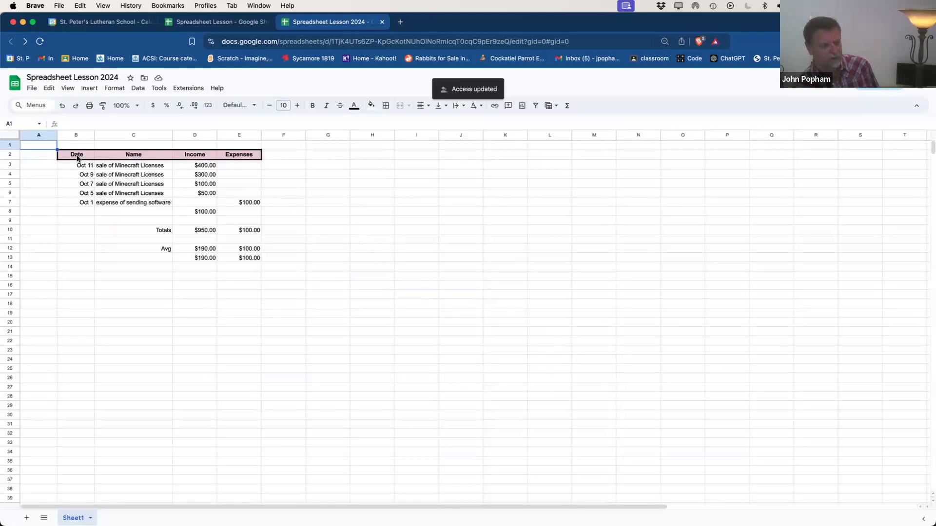
Step: Add a filter to the table range B2:E7
click(78, 157)
drag(150, 192, 248, 200)
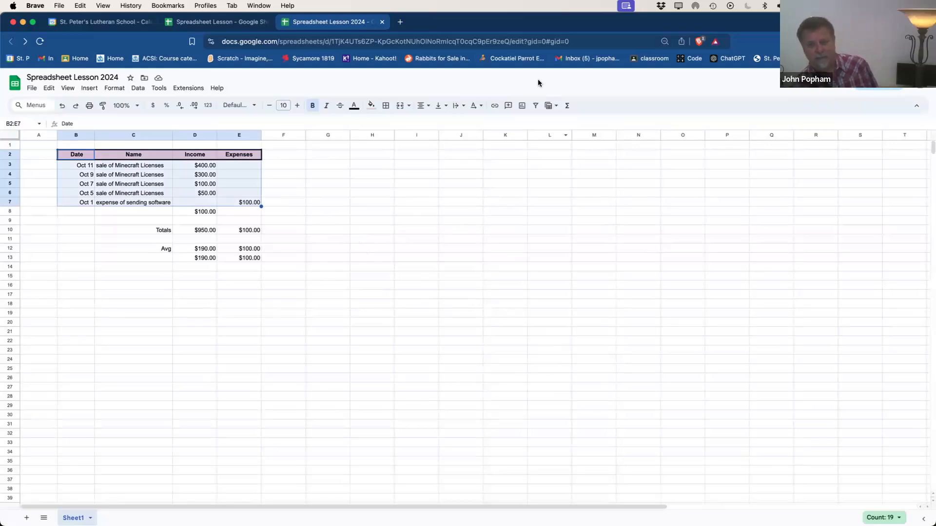
click(535, 106)
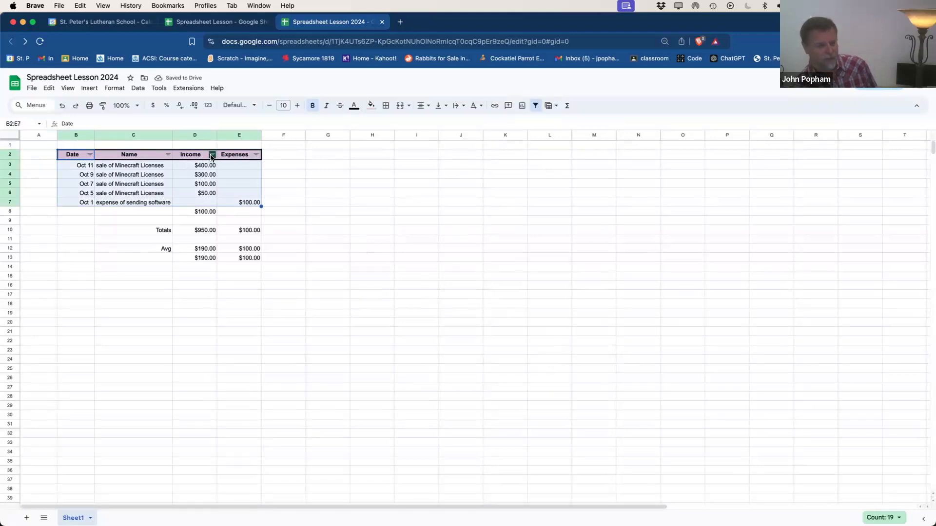
Step: Sort the table rows by Date, newest first (Z to A)
click(212, 155)
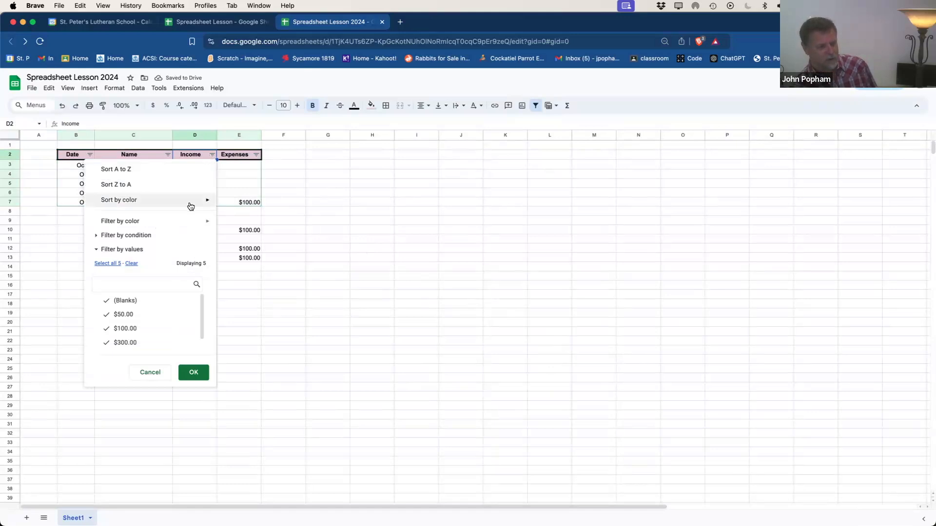
click(90, 155)
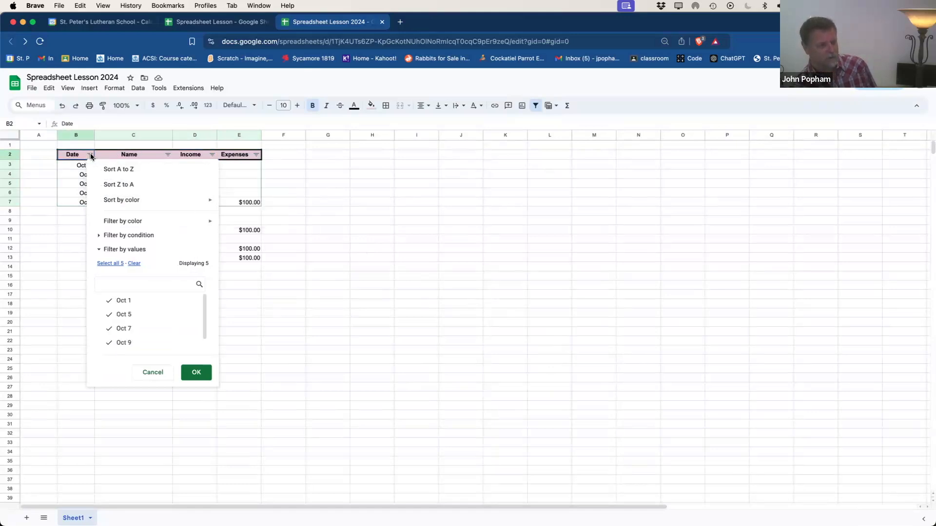
click(111, 171)
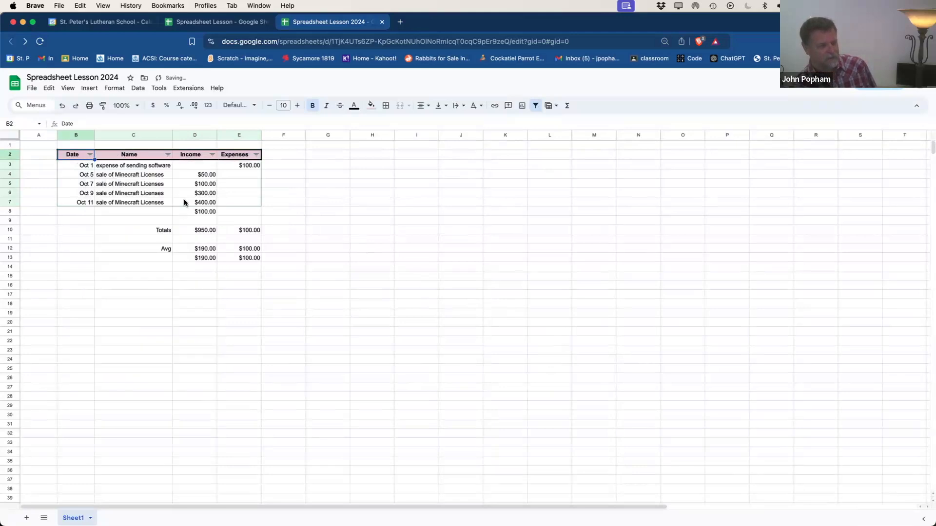
click(90, 155)
click(110, 188)
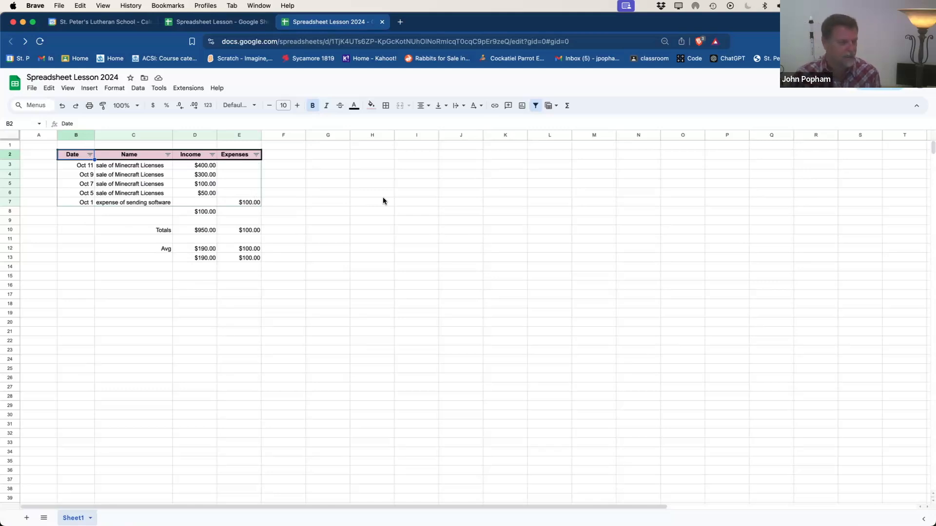
key(super+z)
key(super+z)
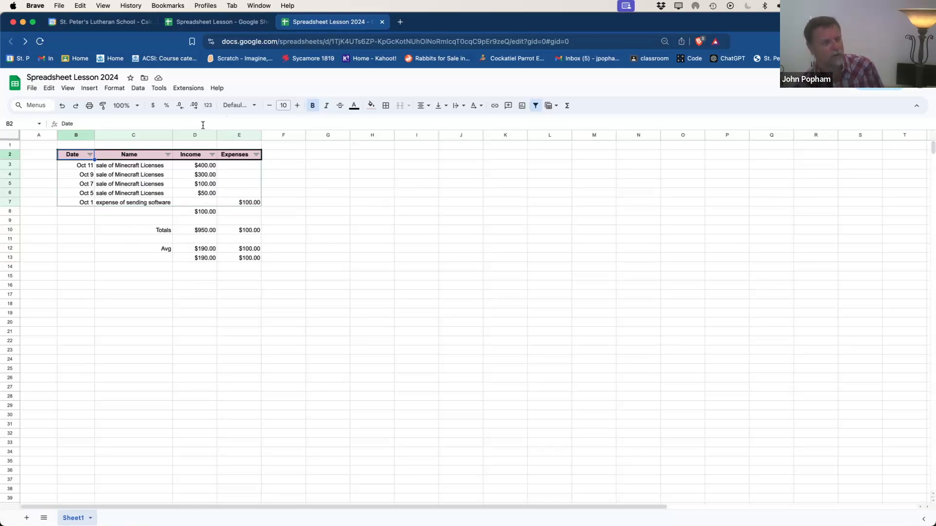
click(91, 88)
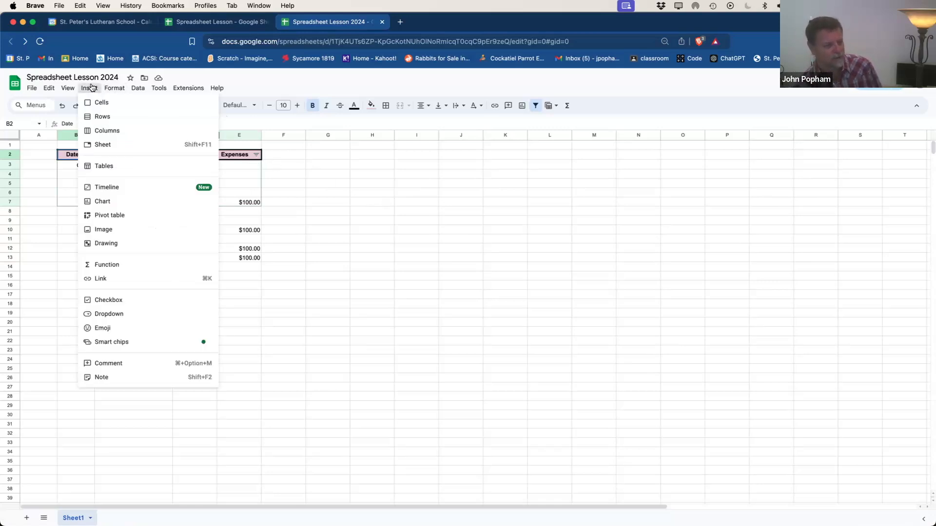
Step: Insert a column chart beside the table and check its data range B2:B8,D2:E8
click(116, 203)
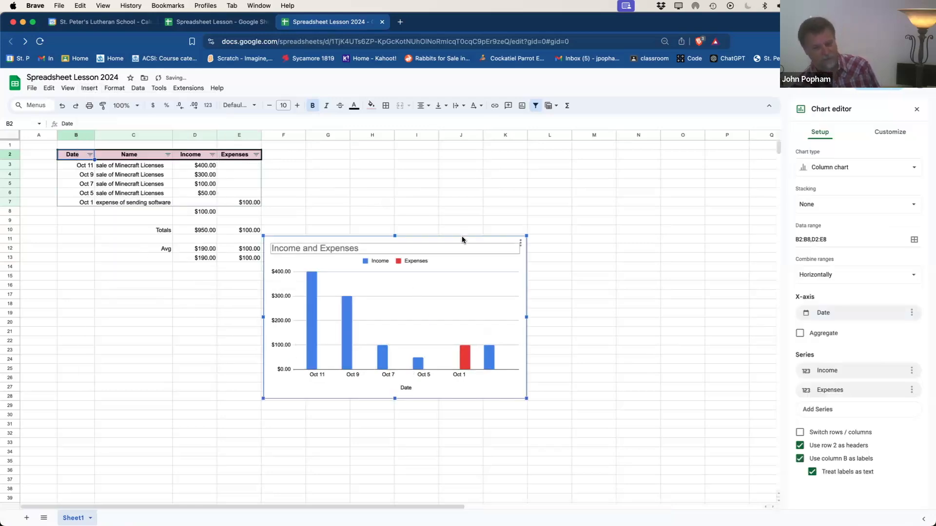
drag(460, 259, 501, 168)
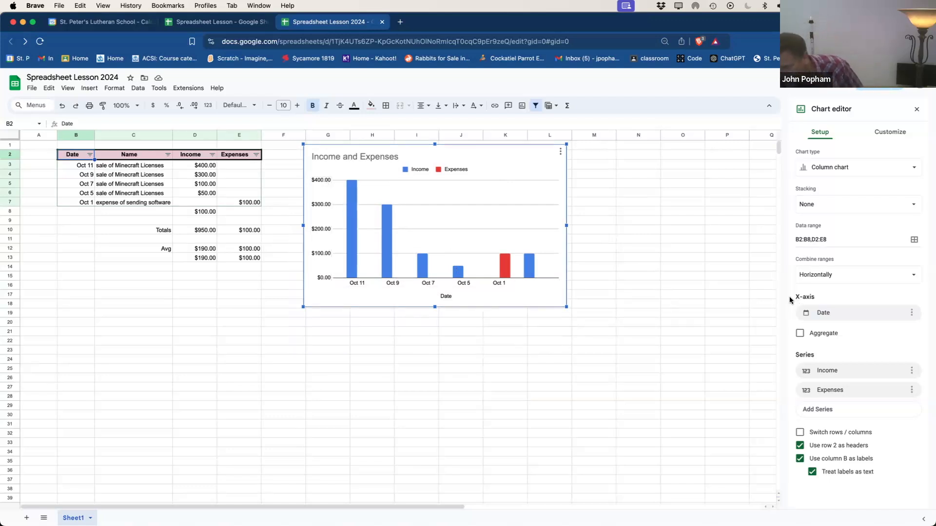
click(813, 240)
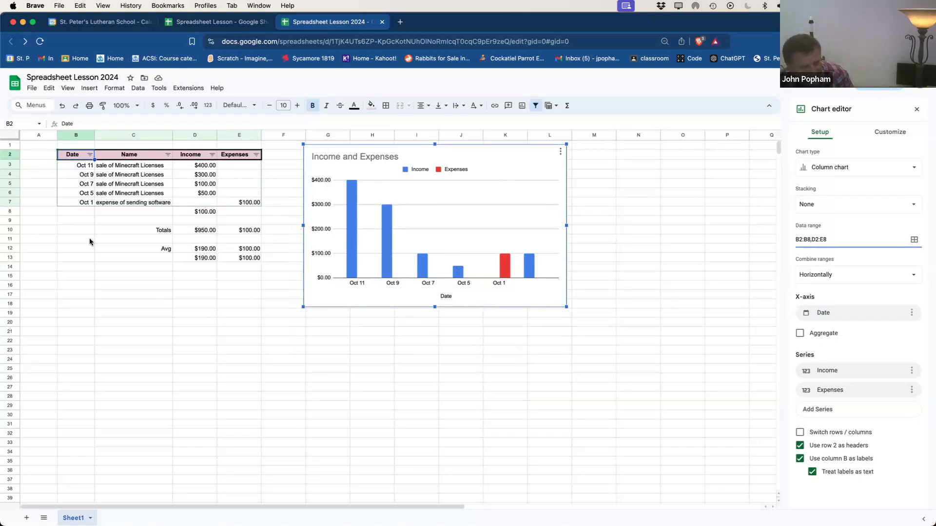
Step: Clear the stray $100.00 from D8 so Income totals $850.00 and averages $212.50
click(81, 211)
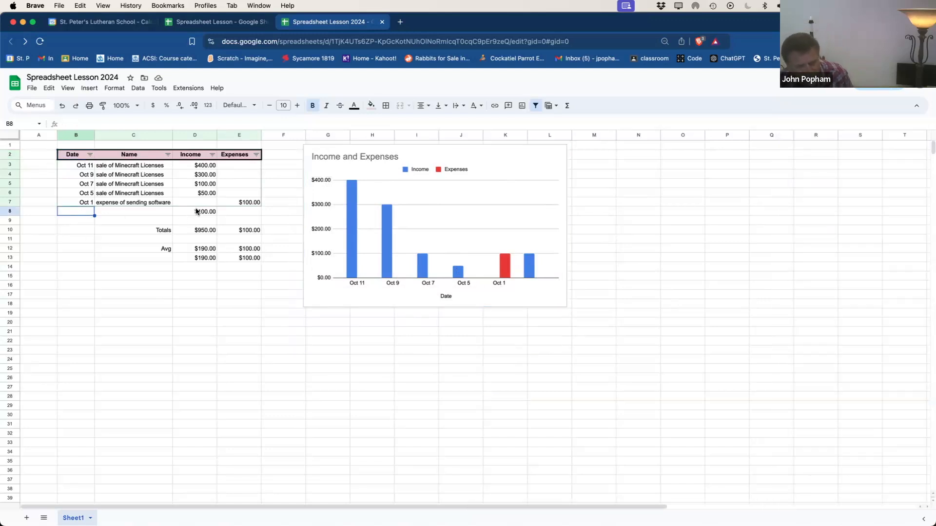
click(196, 211)
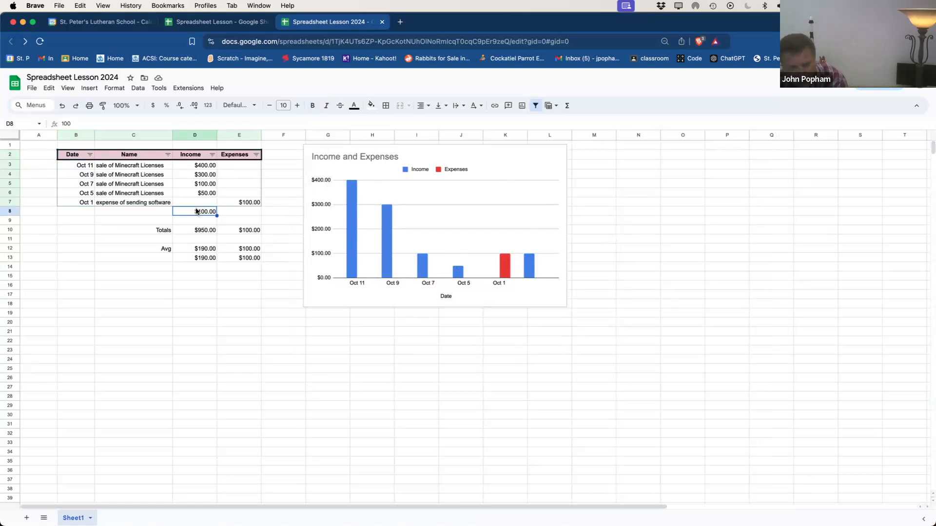
key(BackSpace)
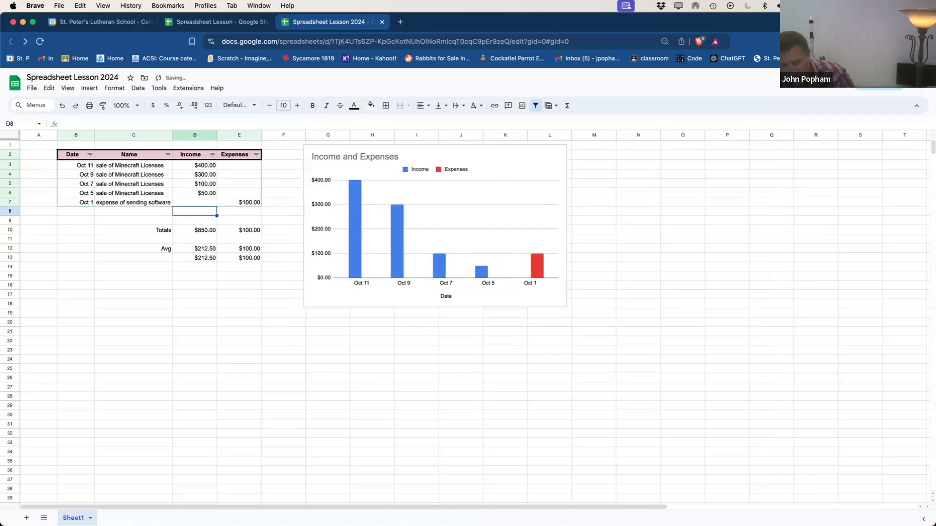
click(522, 168)
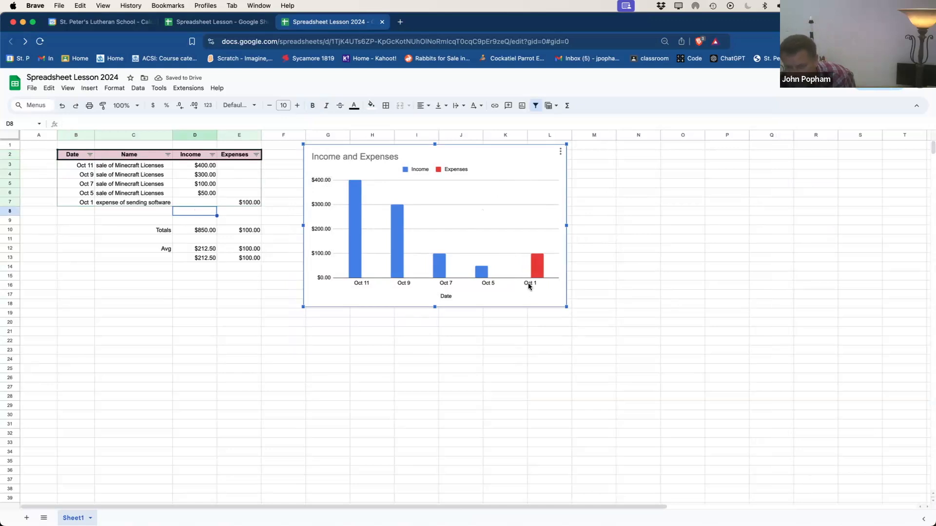
double_click(422, 284)
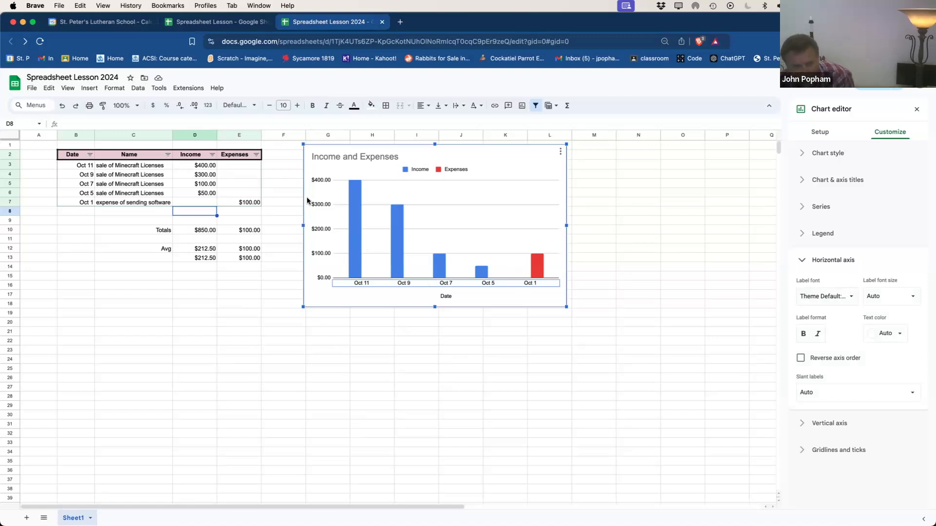
click(320, 205)
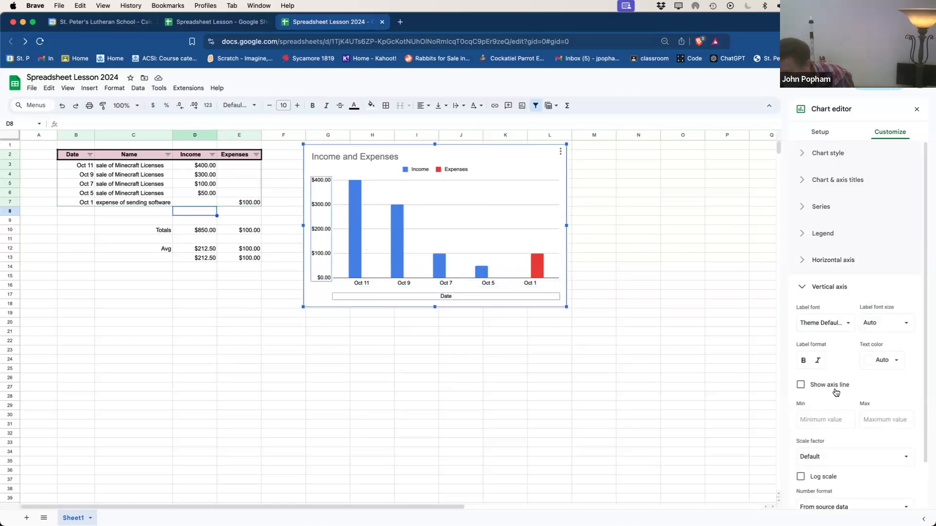
click(820, 181)
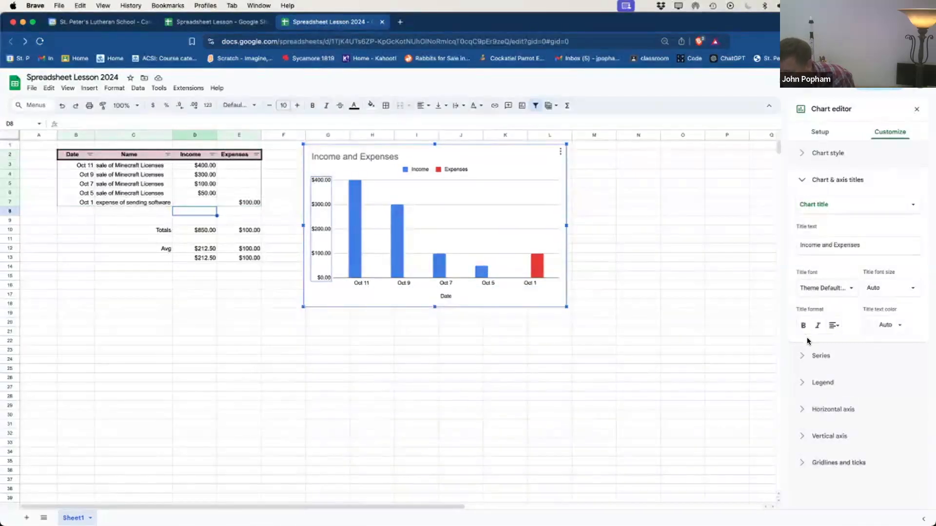
click(822, 357)
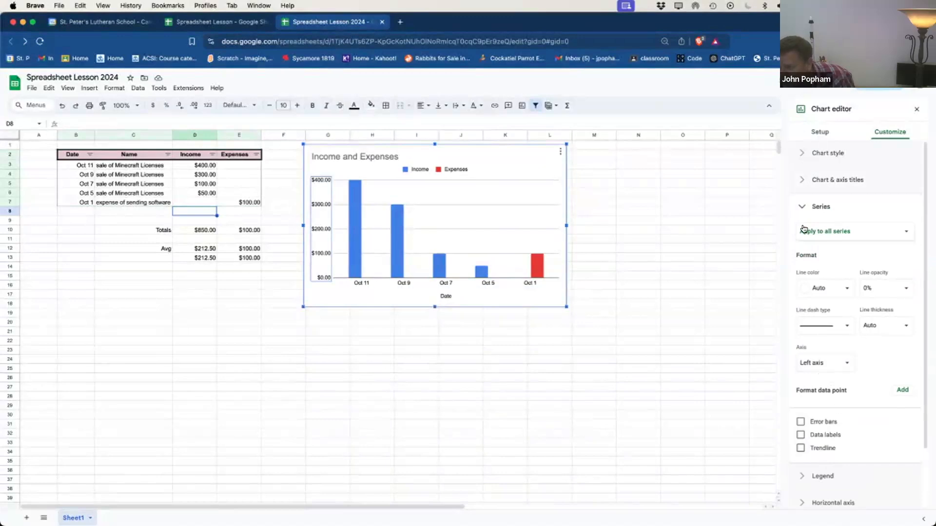
click(821, 130)
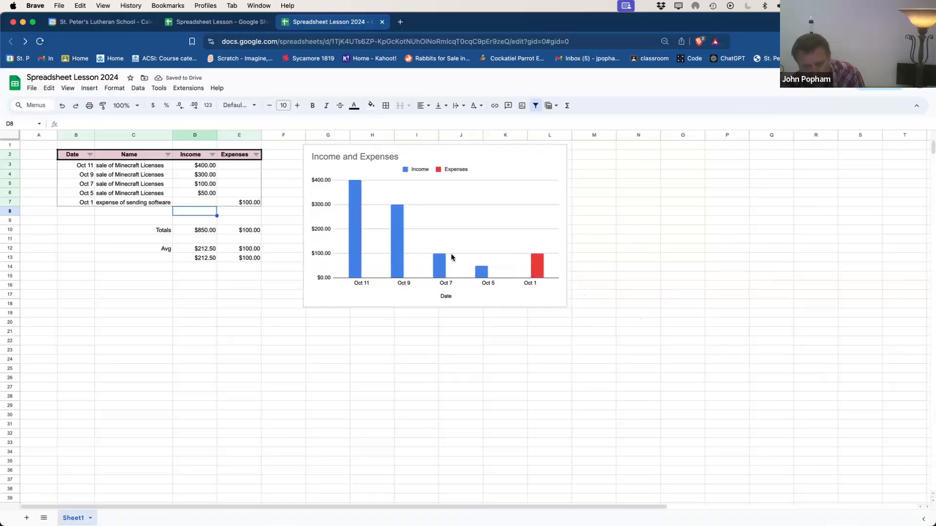
Step: Set the chart's Income series fill colour to purple
double_click(439, 261)
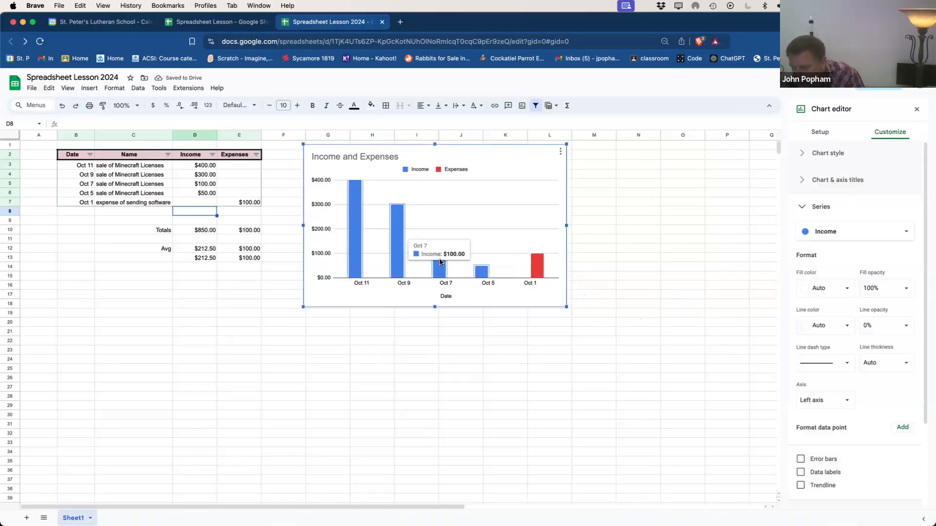
click(896, 232)
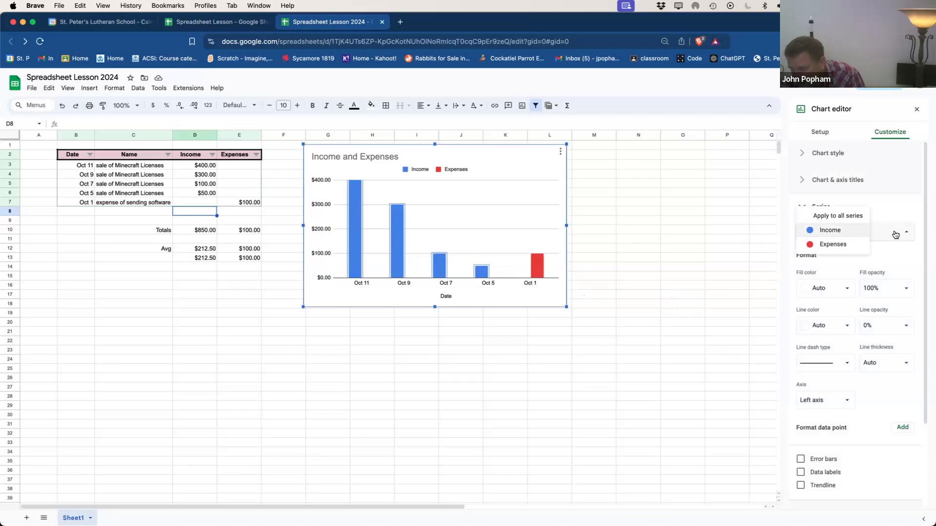
click(896, 234)
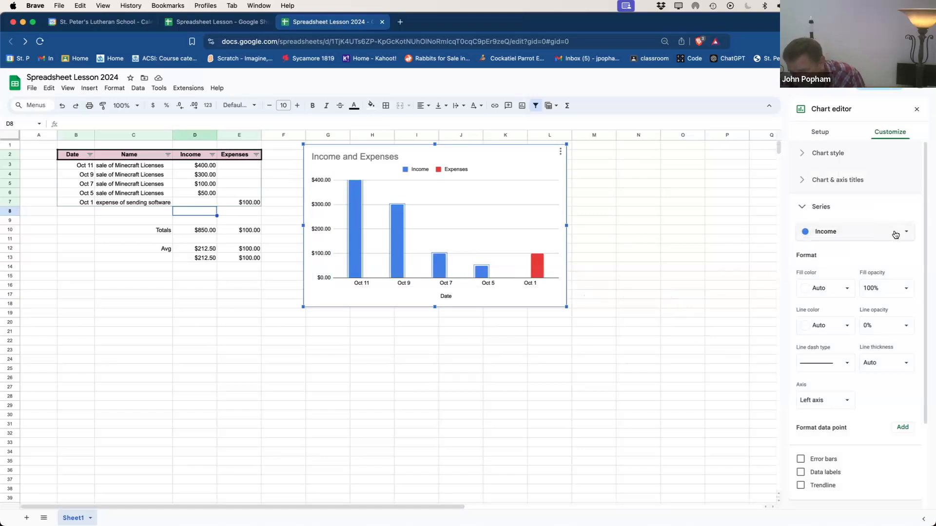
click(850, 289)
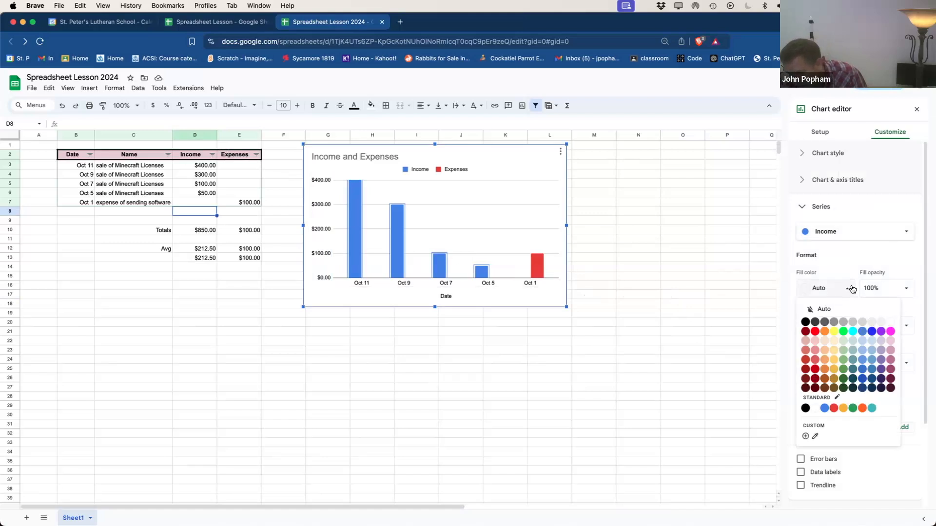
click(881, 331)
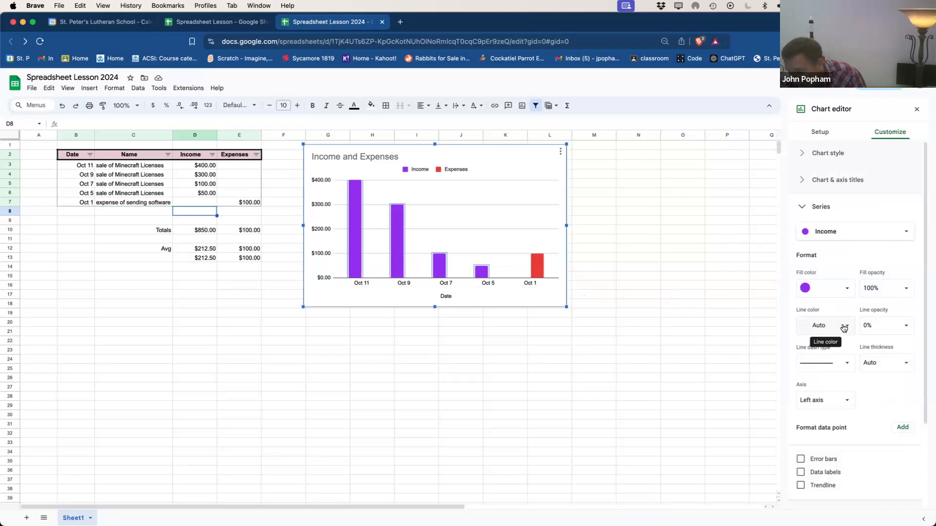
Step: Set the Expenses series fill colour to orange
click(871, 241)
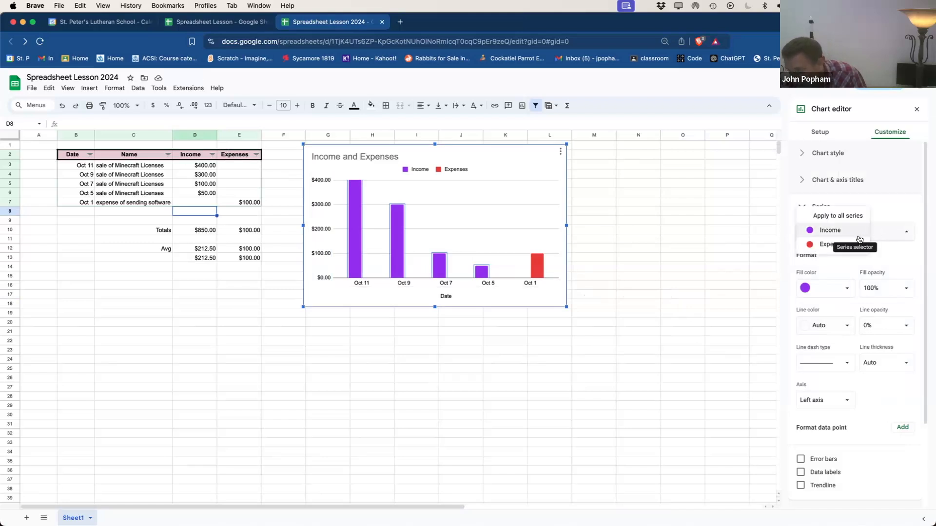
click(833, 244)
click(838, 291)
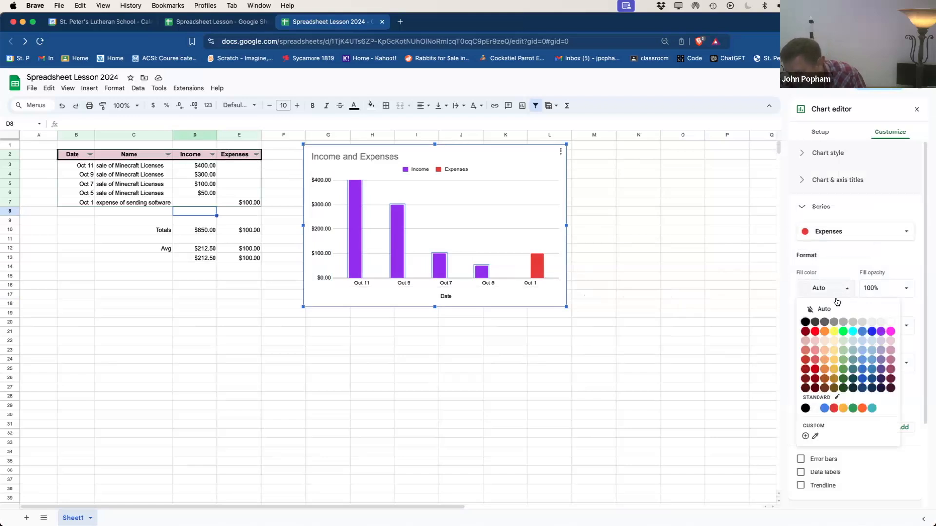
click(825, 369)
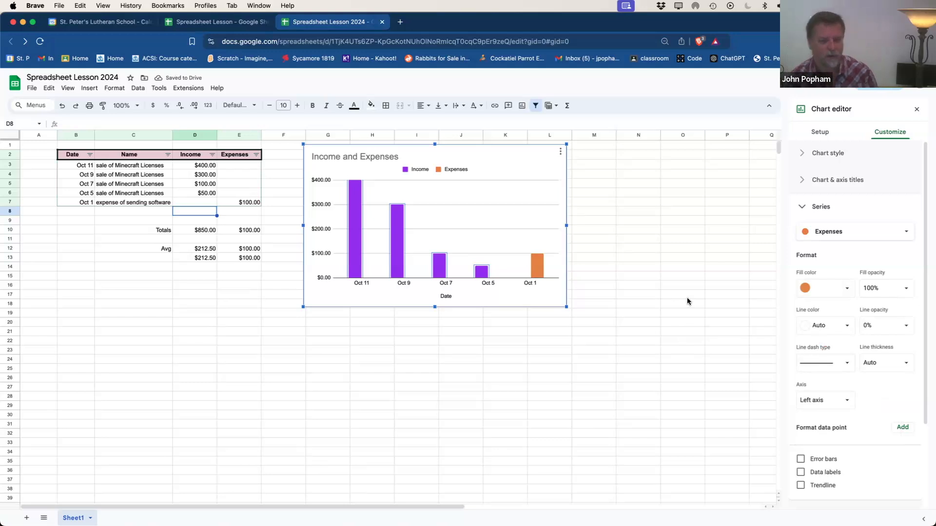
Step: Resize the chart to make it larger and wider
click(545, 306)
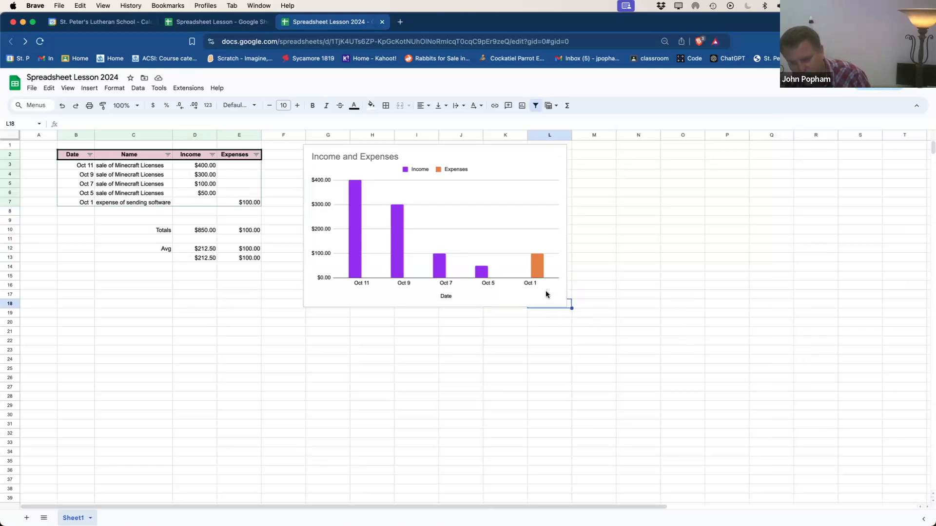
click(566, 307)
drag(575, 318, 496, 263)
drag(494, 186, 577, 262)
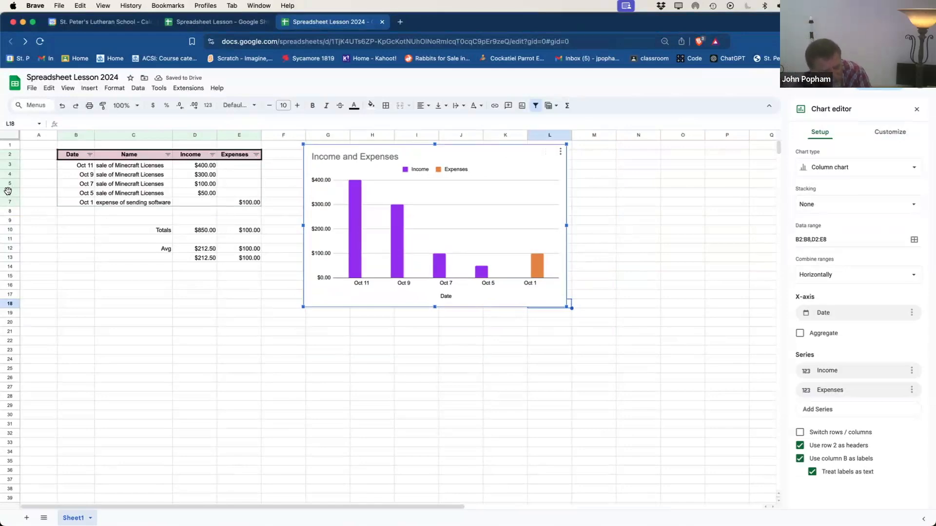
Step: Insert a blank row below the Oct 5 sale in row 6
click(7, 191)
right_click(8, 191)
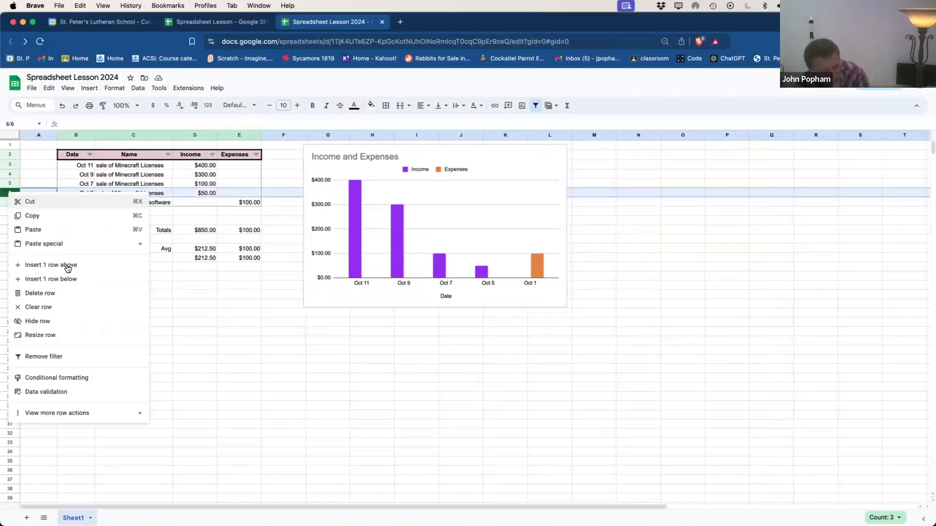
click(73, 279)
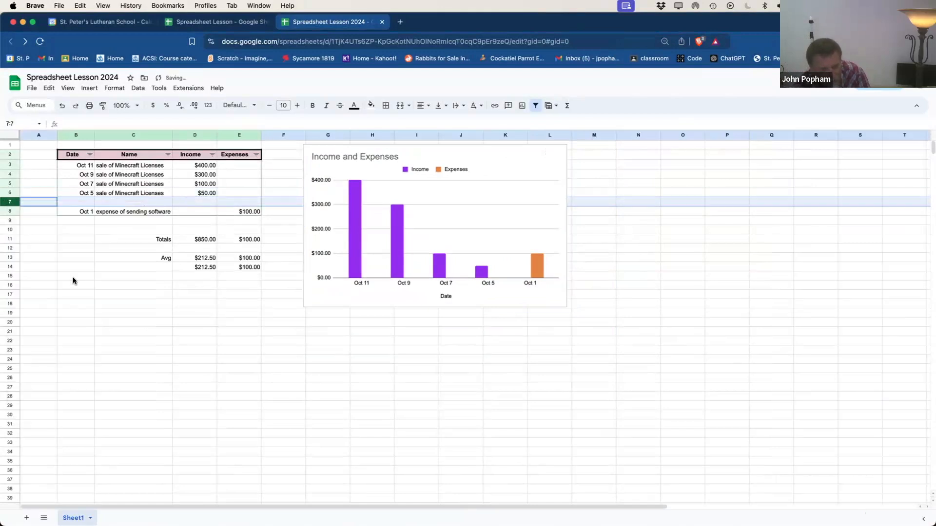
Step: Fill the new row with Oct 4, 'sale of Minecraft Licenses', and $400.00 income
click(85, 201)
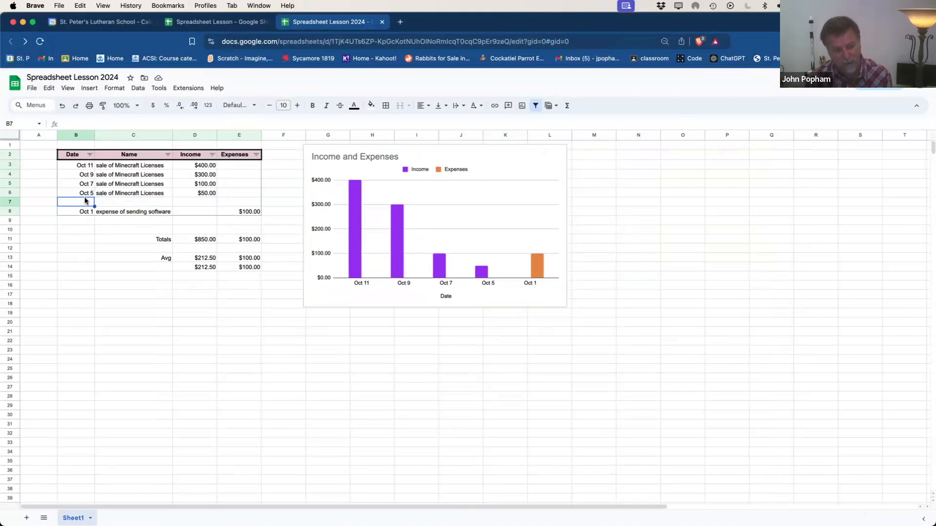
text(oct 4)
key(Tab)
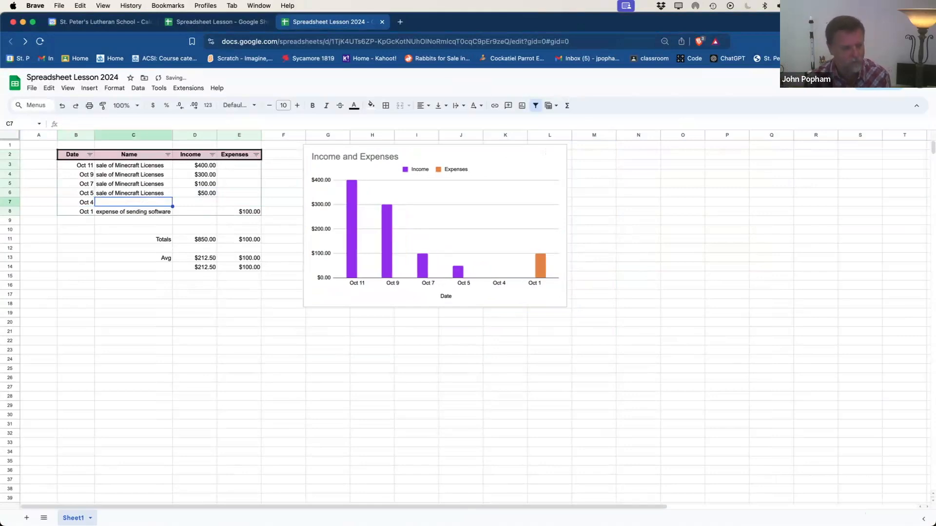
text(sale of Minecraft Licenses)
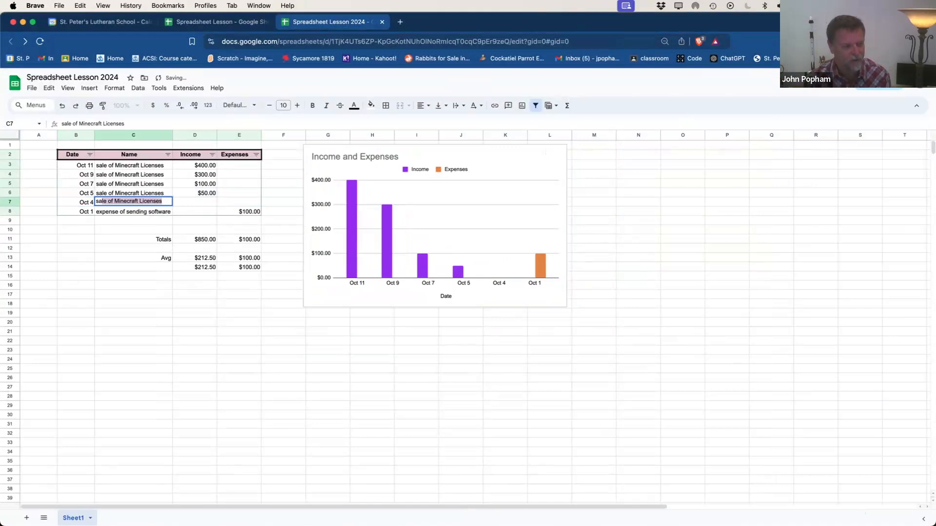
key(Return)
key(Up)
key(Right)
key(Right)
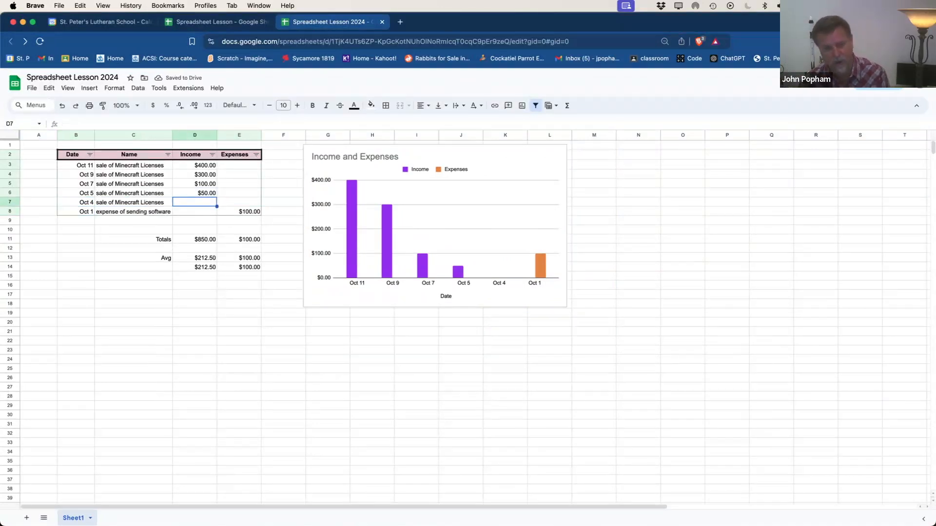
text(400)
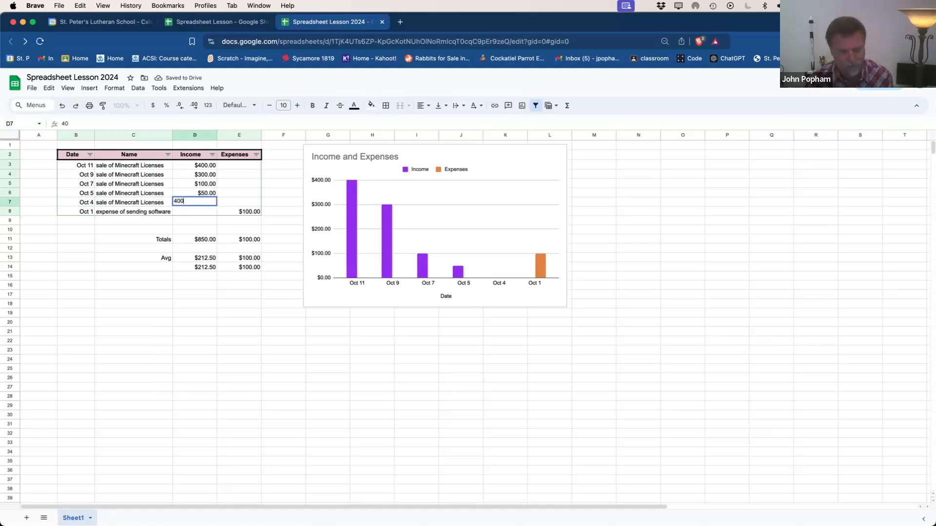
key(Return)
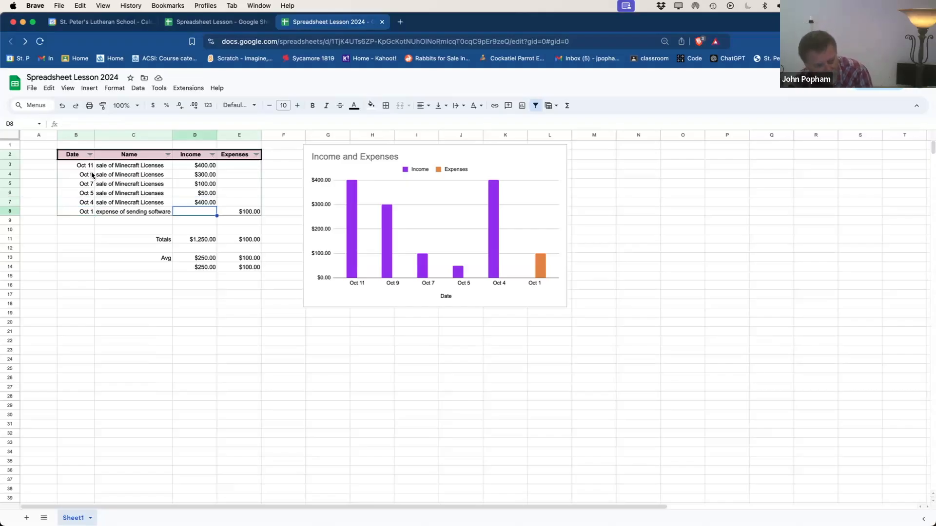
click(83, 211)
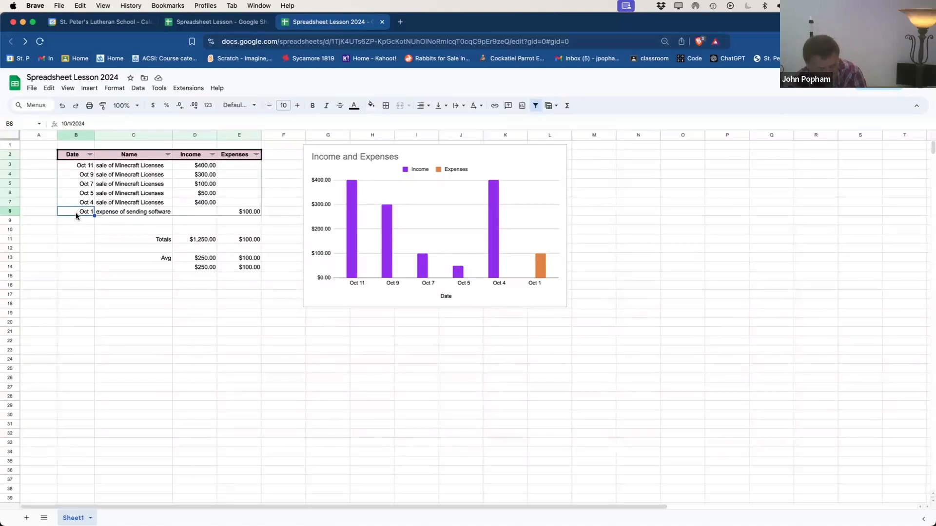
click(31, 211)
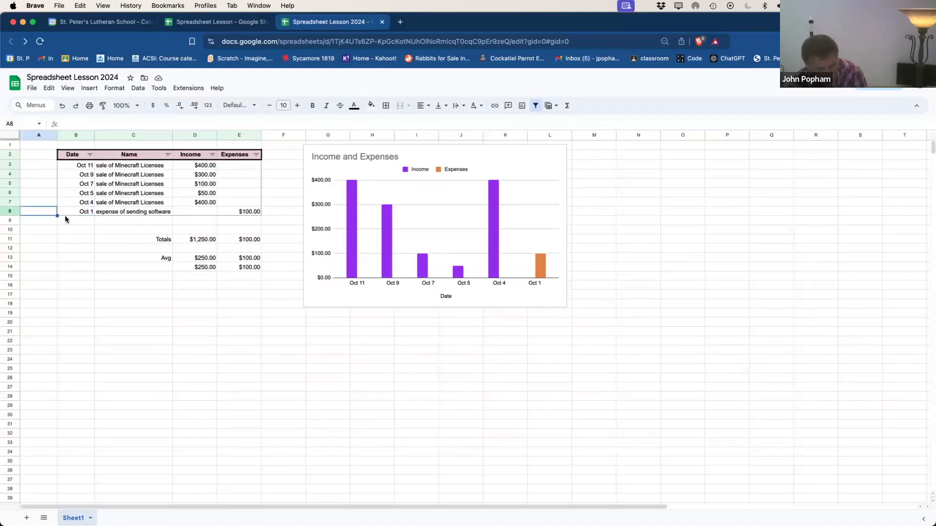
drag(68, 211, 249, 223)
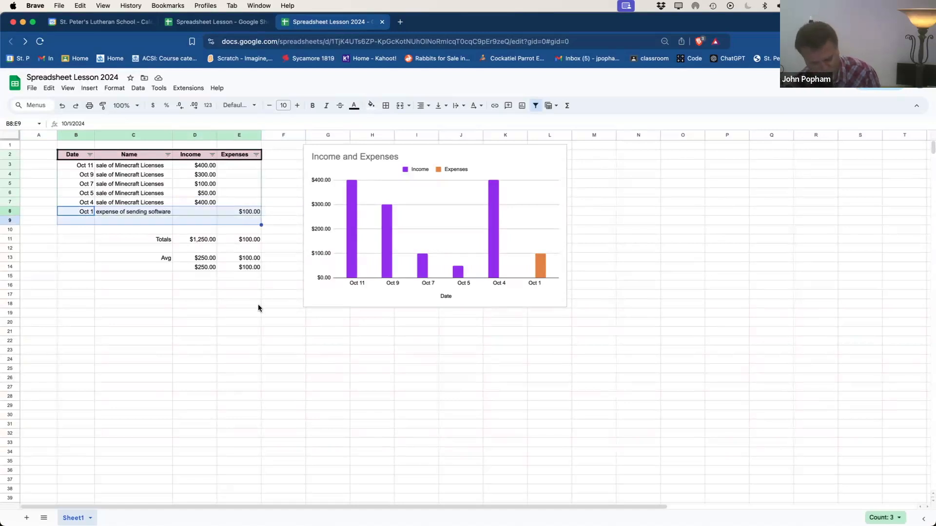
key(super+d)
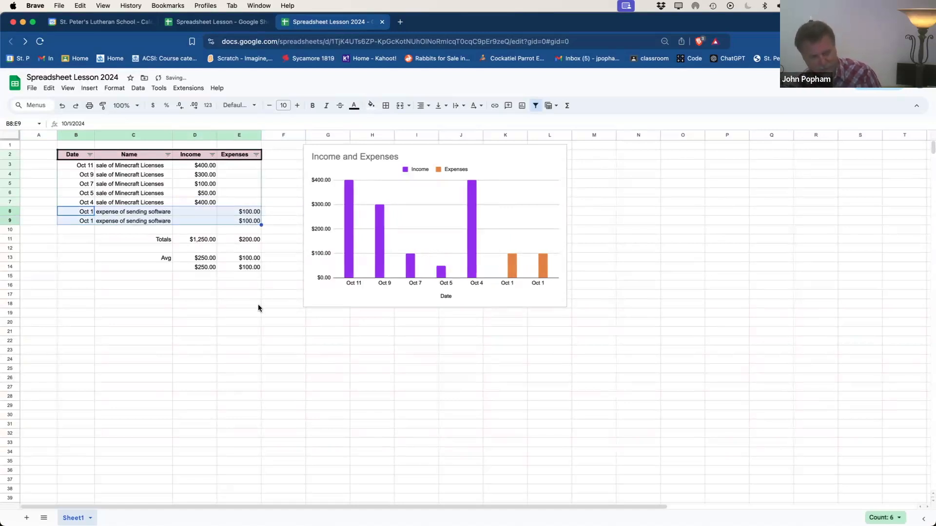
click(244, 223)
drag(224, 224, 83, 221)
key(Delete)
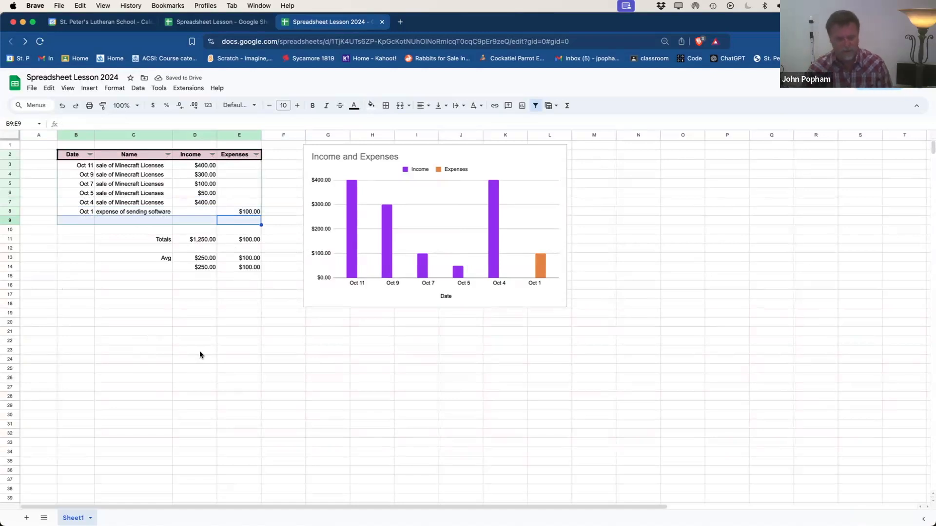
Step: Insert a row below the Oct 1 expense and enter Oct 5, 'expense of sending software', 500
right_click(16, 210)
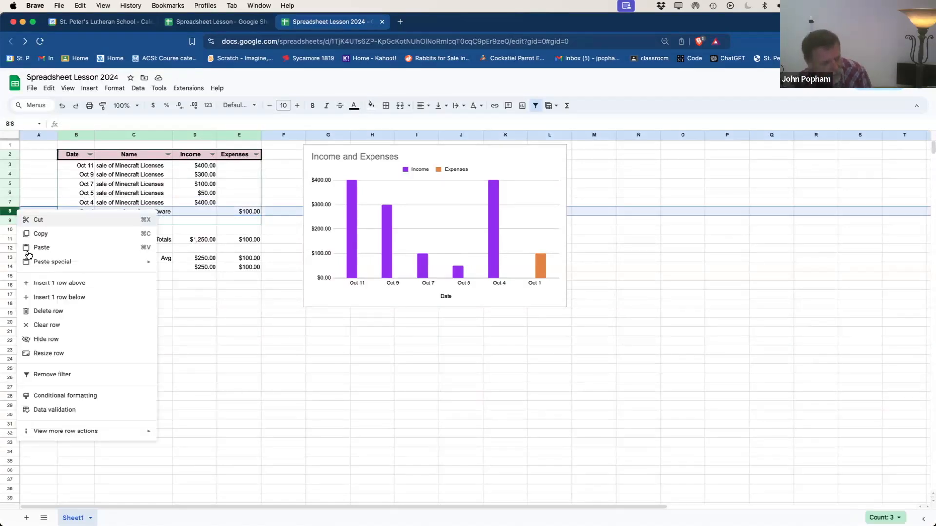
click(45, 296)
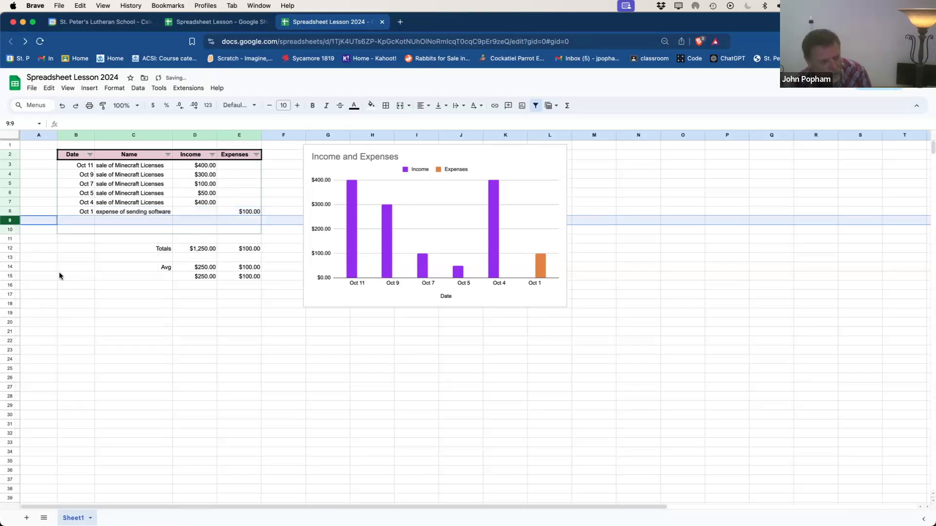
click(89, 220)
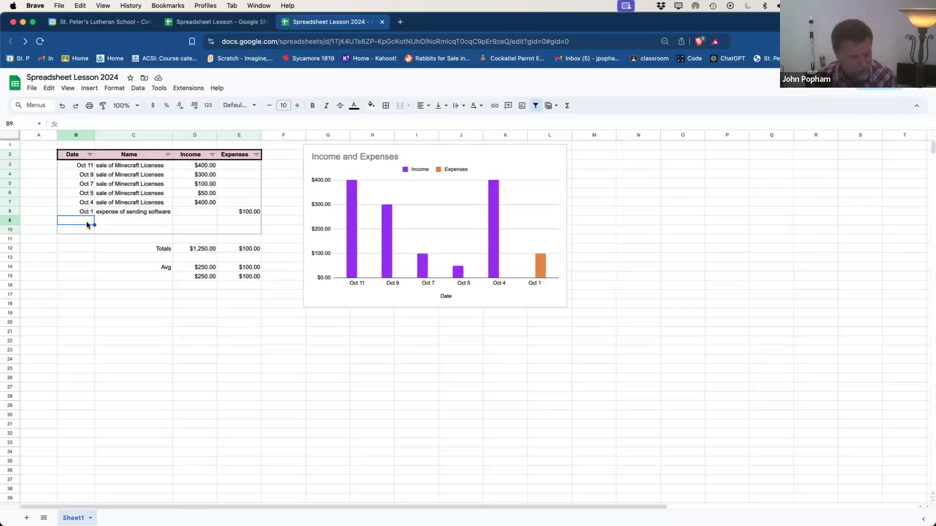
text(oct 5)
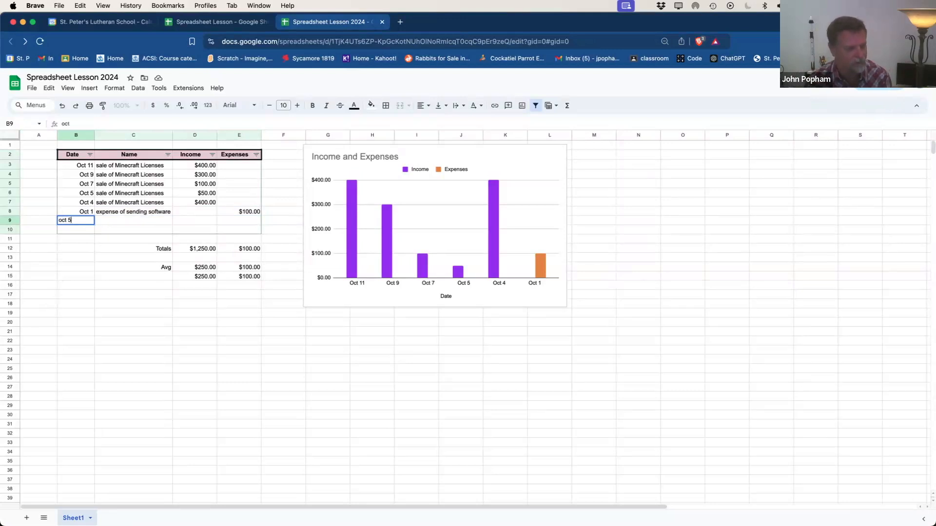
key(Tab)
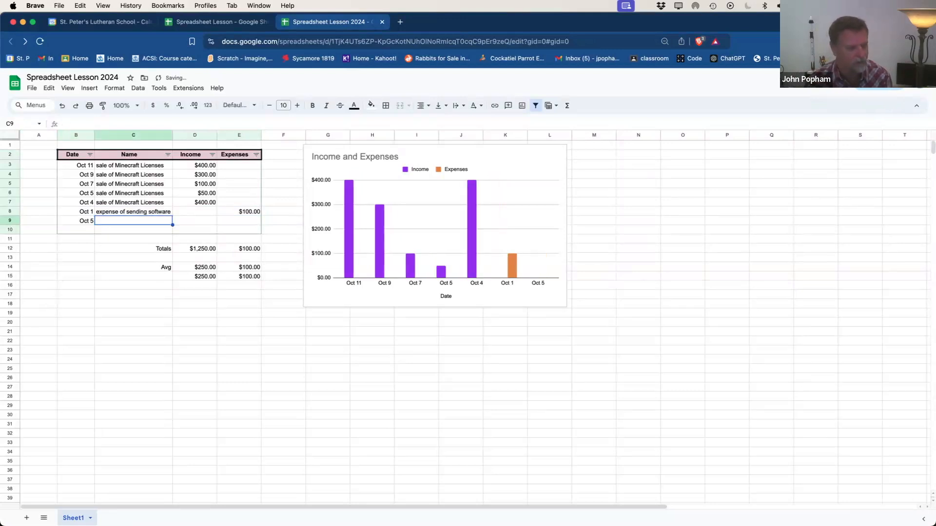
text(expense of sending software)
key(Tab)
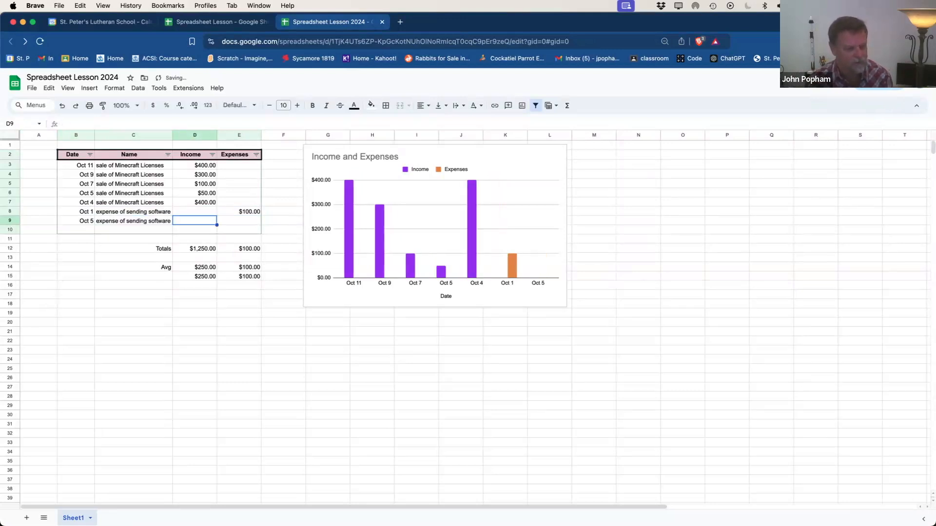
key(Tab)
text(5)
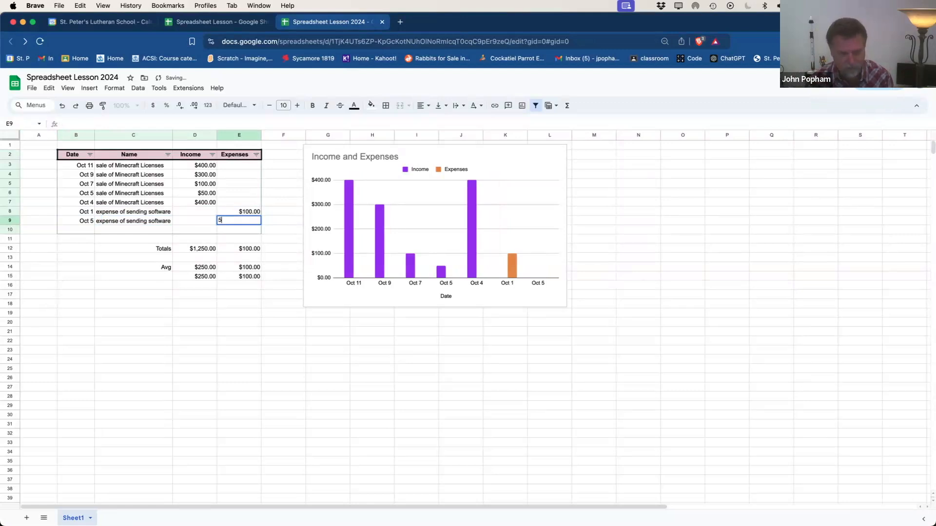
text(00)
key(Return)
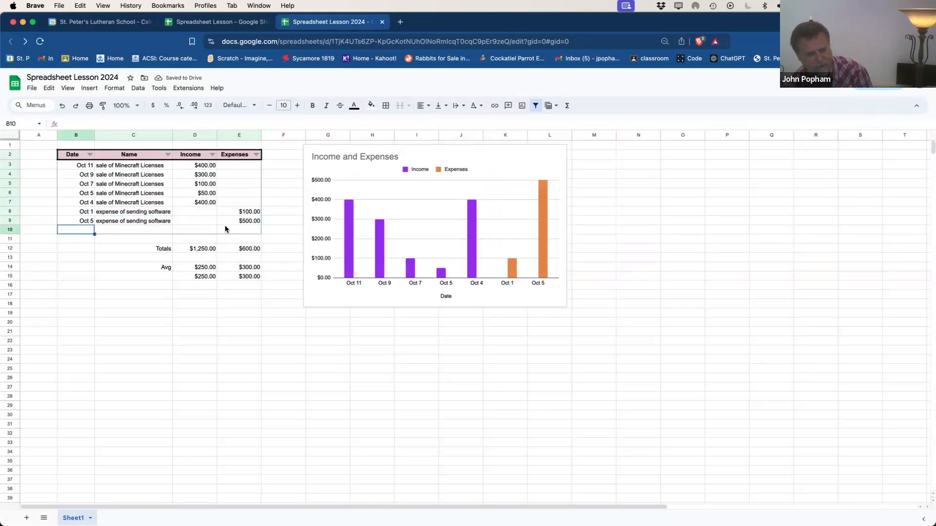
Step: Make the expenses negative: -$100.00 for Oct 1 and -$500.00 for Oct 5
click(257, 214)
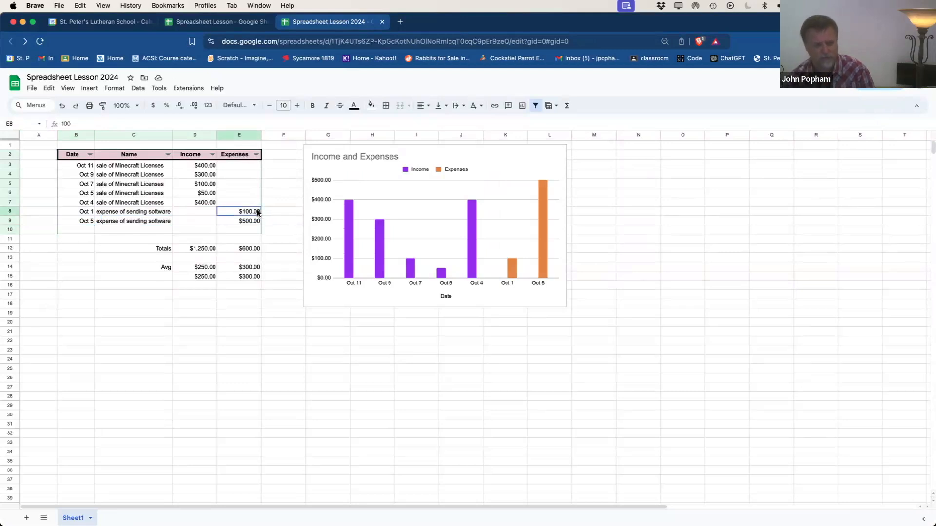
key(Delete)
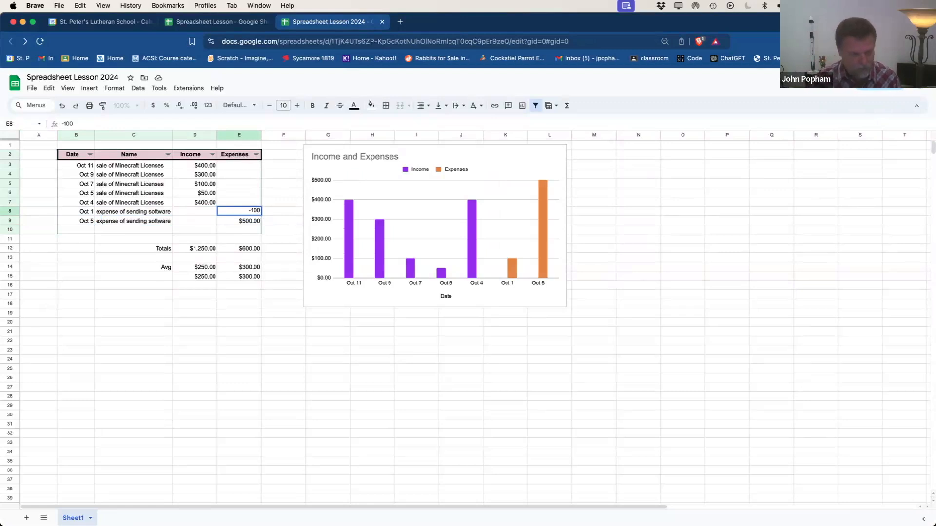
key(Return)
text(-$)
text(500)
key(Return)
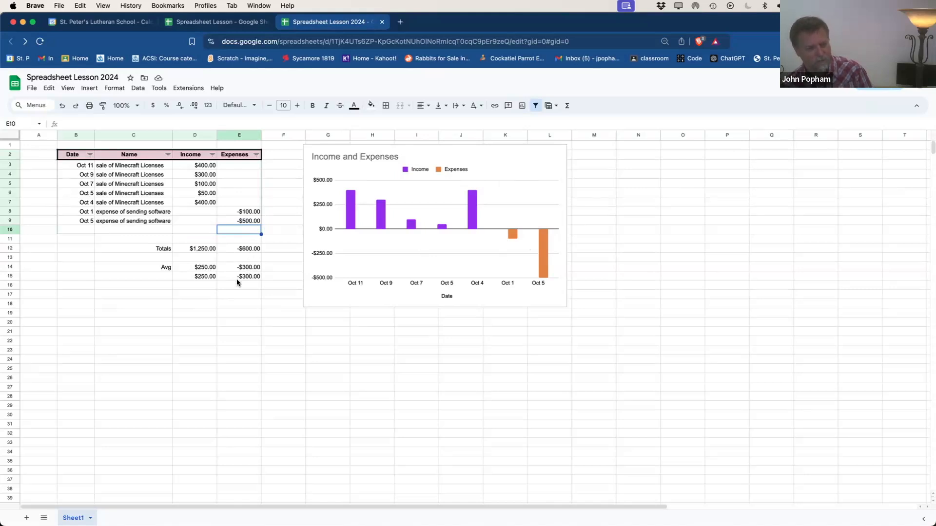
drag(244, 276, 200, 278)
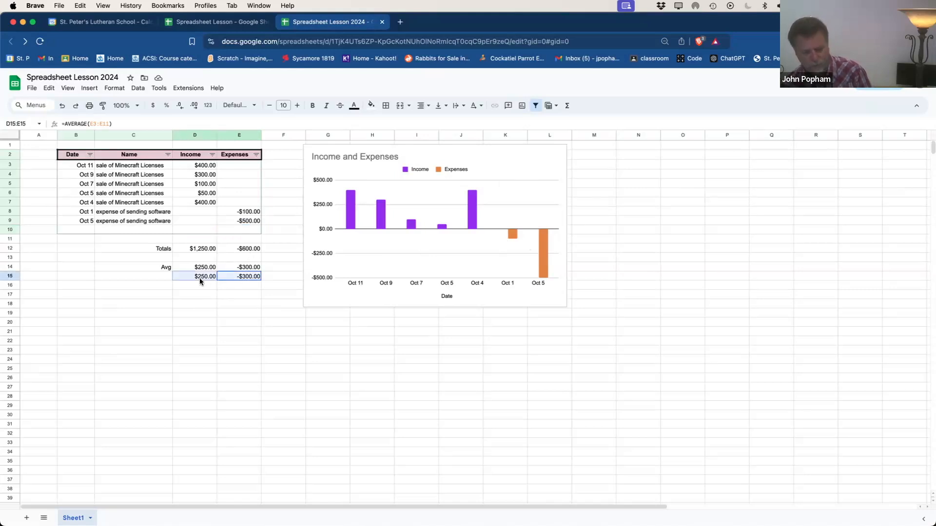
Step: Clear the duplicate averages in row 15 and make the Totals and Avg rows bold, size 12
key(Delete)
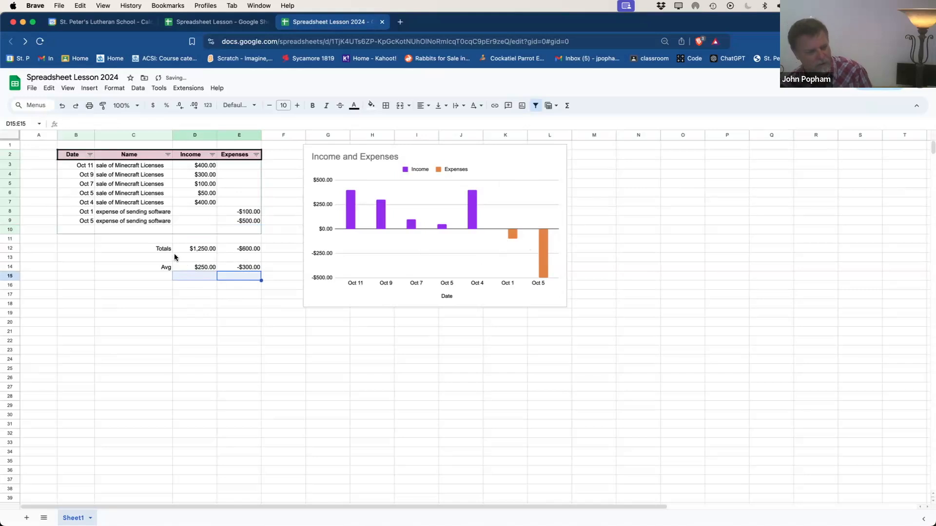
drag(158, 249, 245, 267)
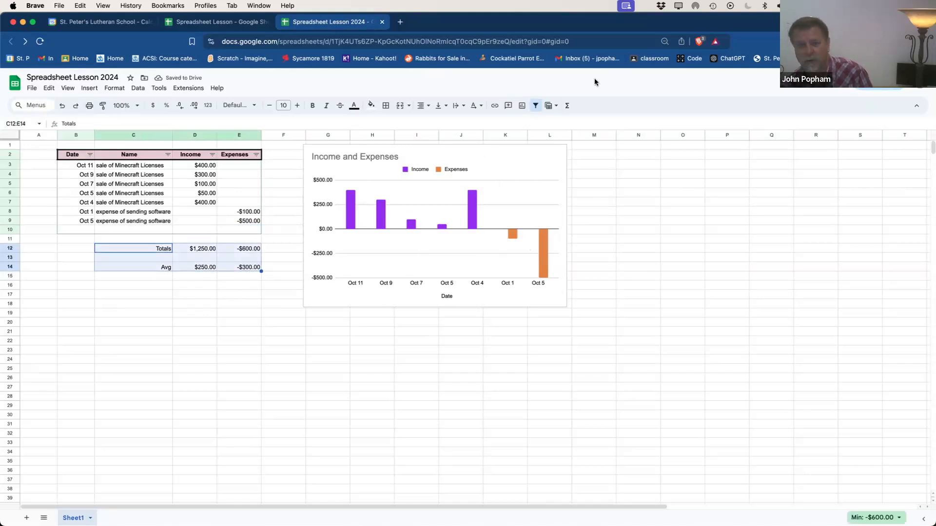
click(313, 107)
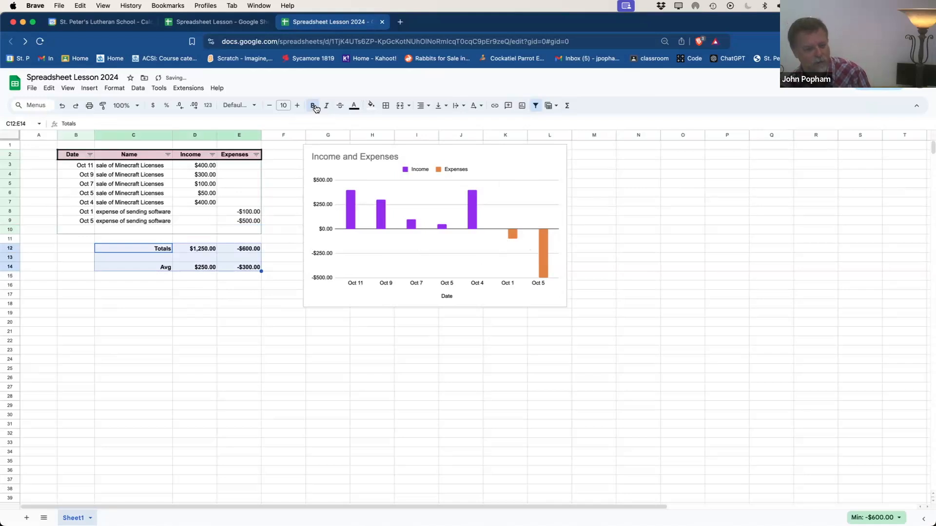
click(297, 105)
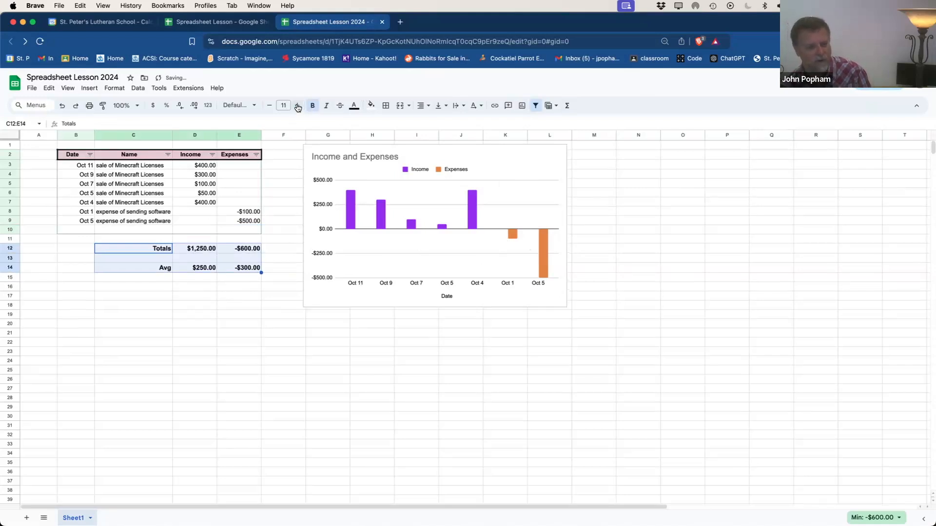
click(297, 106)
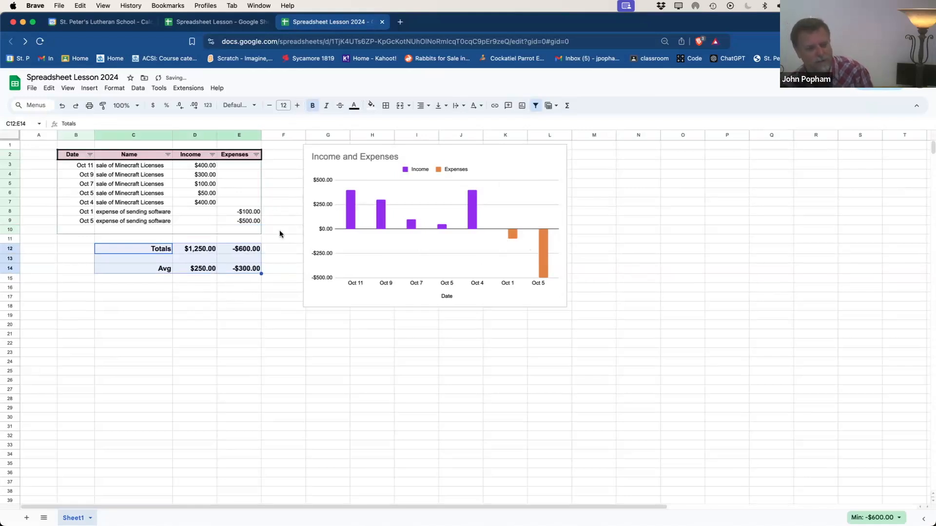
Step: Auto-fit every column to its contents and widen the Date column
click(7, 137)
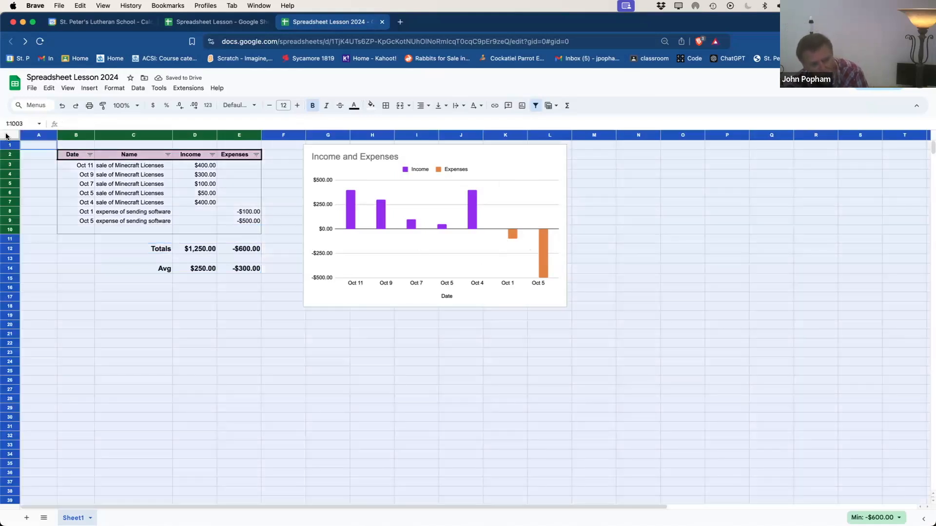
double_click(57, 135)
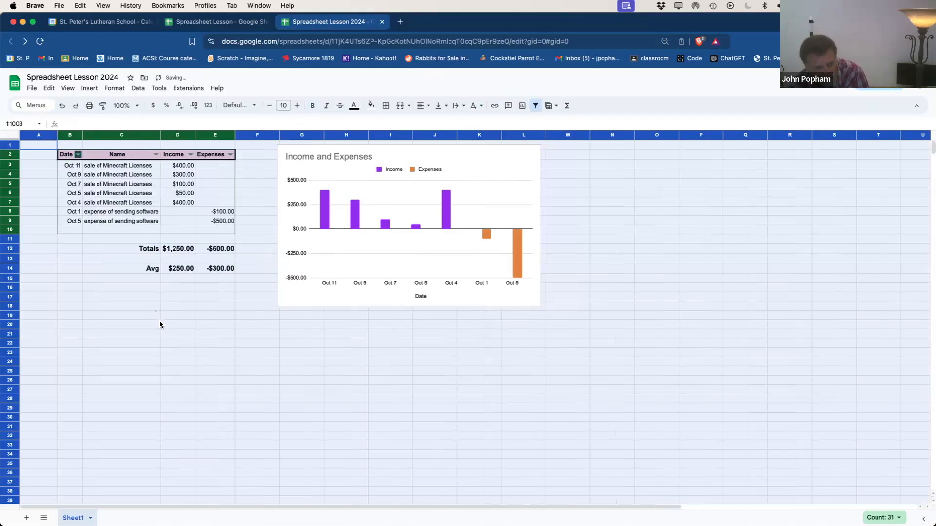
click(160, 325)
drag(83, 132, 143, 130)
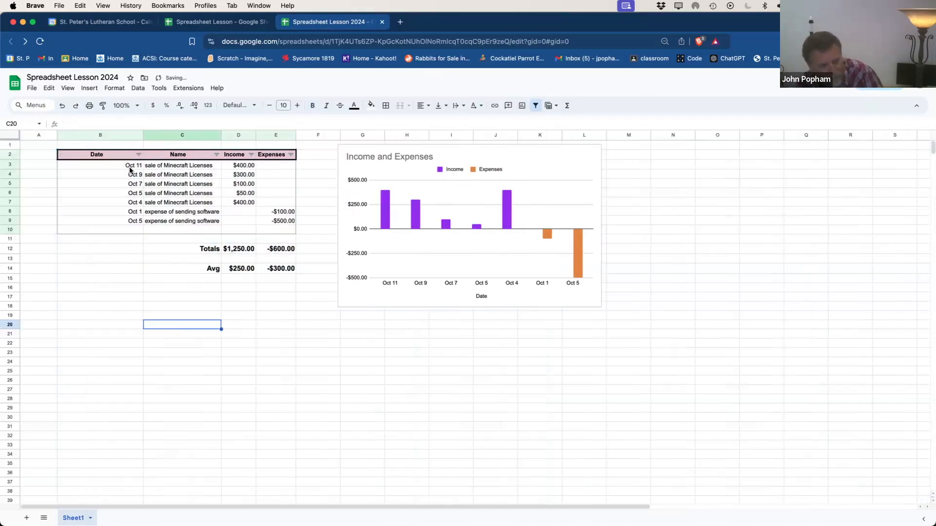
drag(127, 166, 126, 270)
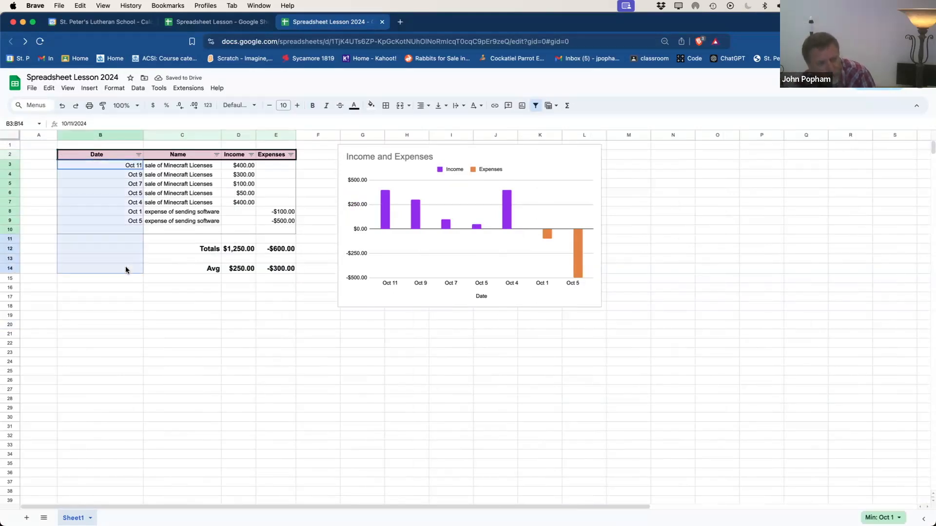
Step: Format the dates in the 'August 5, 1930' long form and auto-fit column B
click(114, 88)
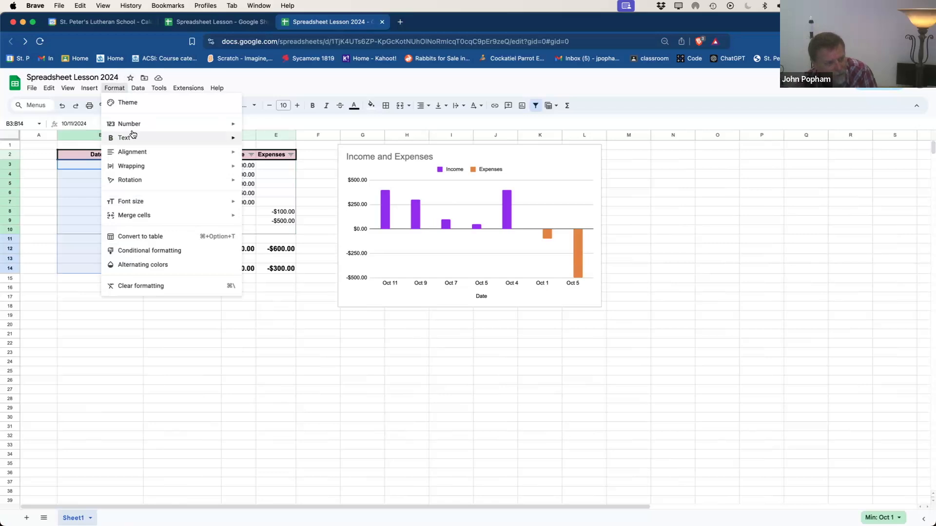
mouse_move(236, 124)
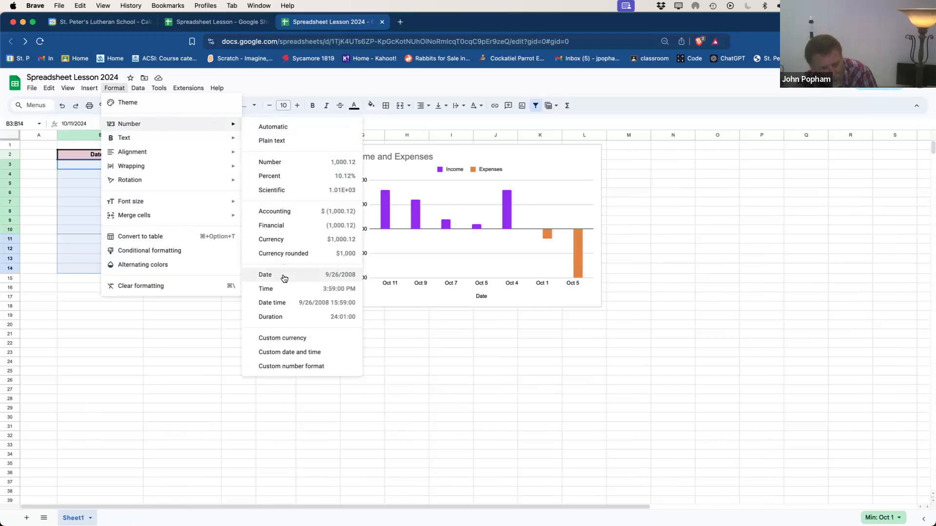
click(295, 352)
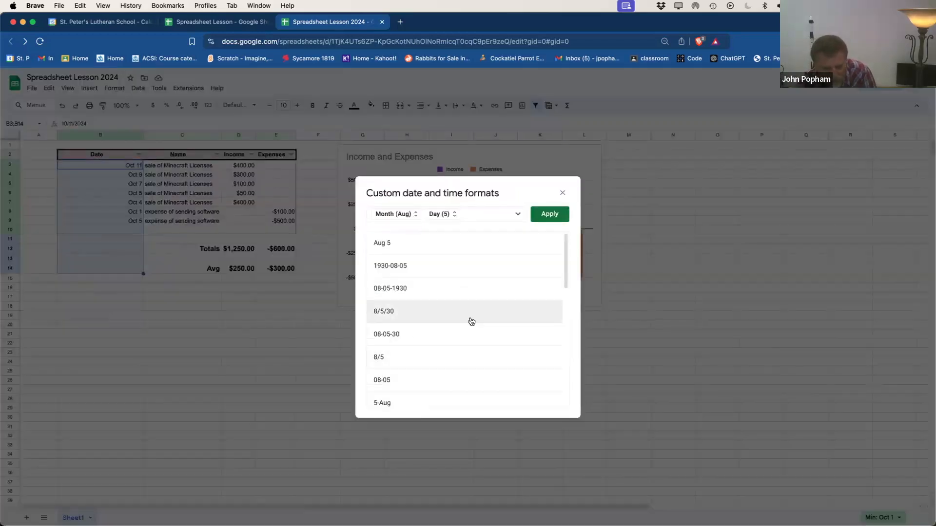
scroll(471, 321, down, 3)
click(398, 292)
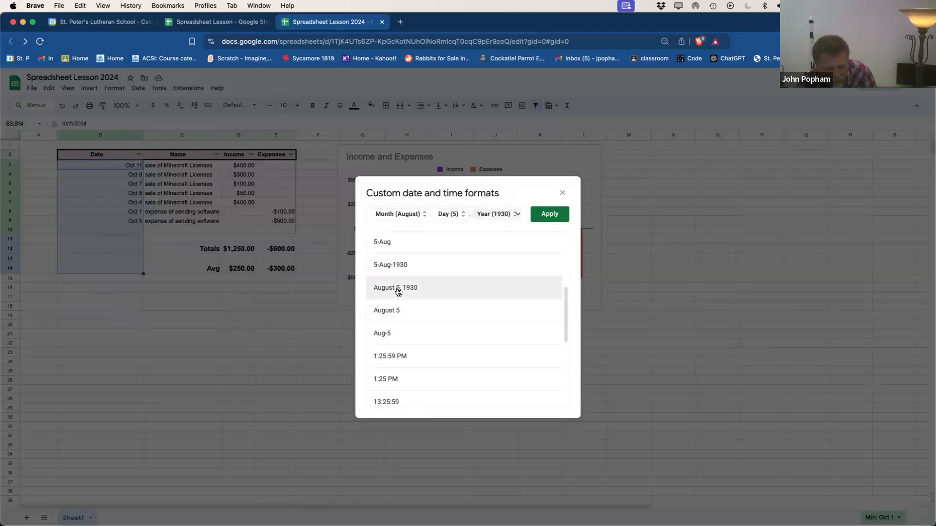
click(543, 216)
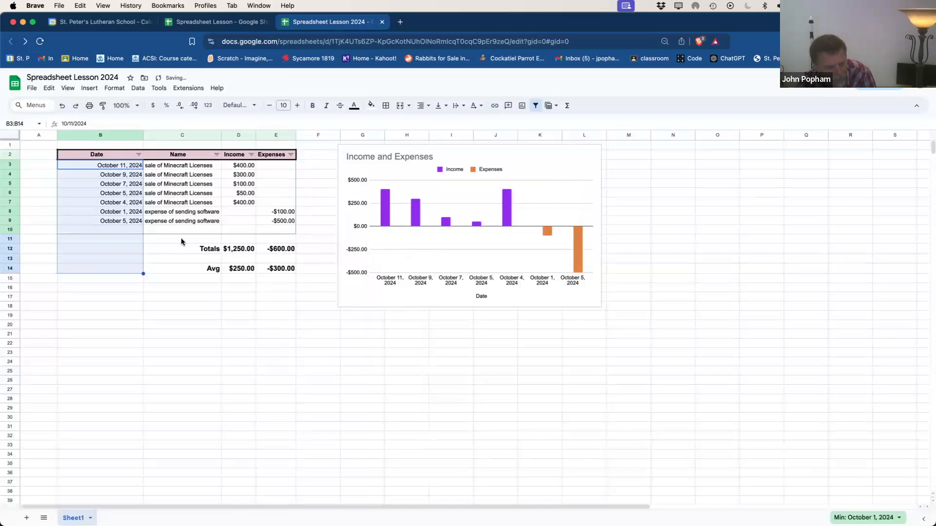
double_click(143, 134)
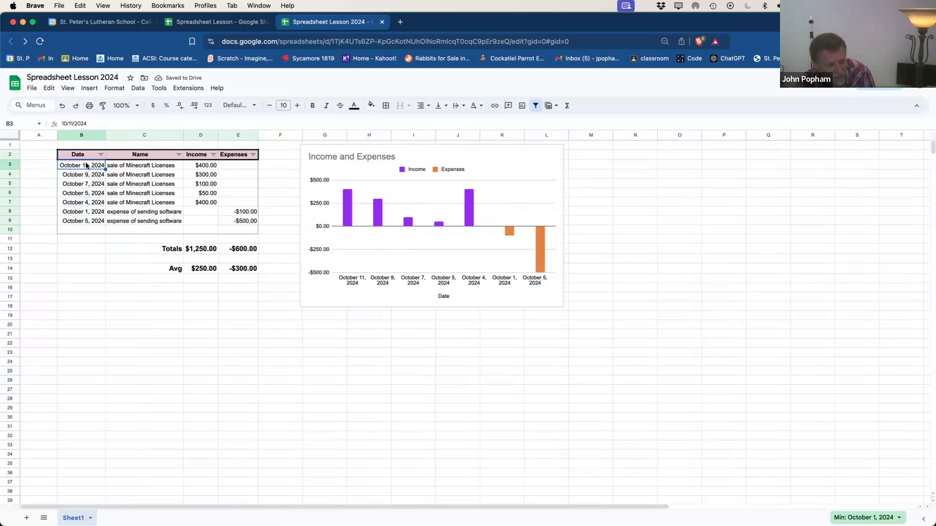
drag(86, 163, 234, 223)
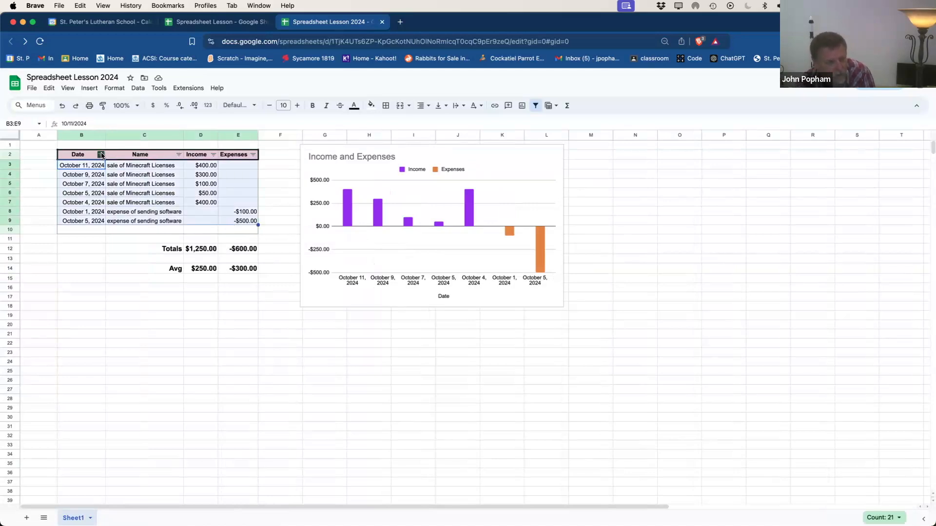
click(138, 89)
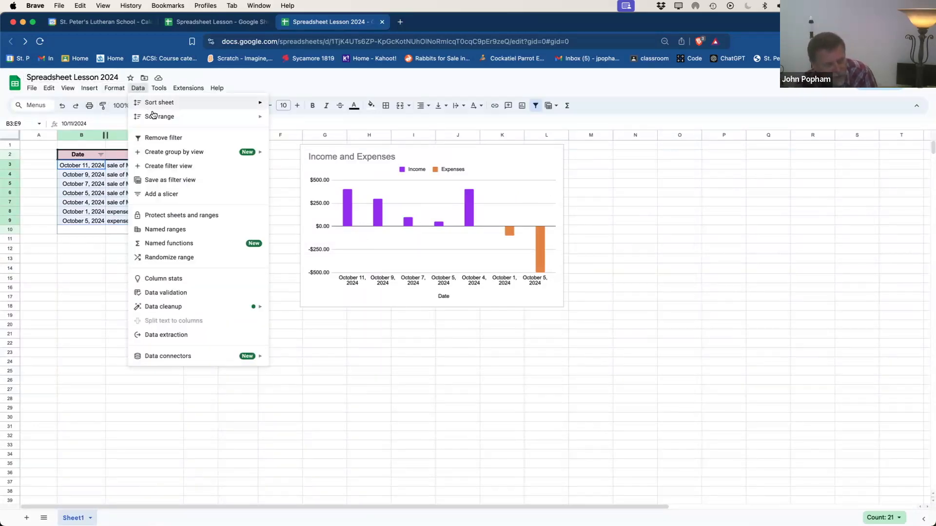
mouse_move(153, 115)
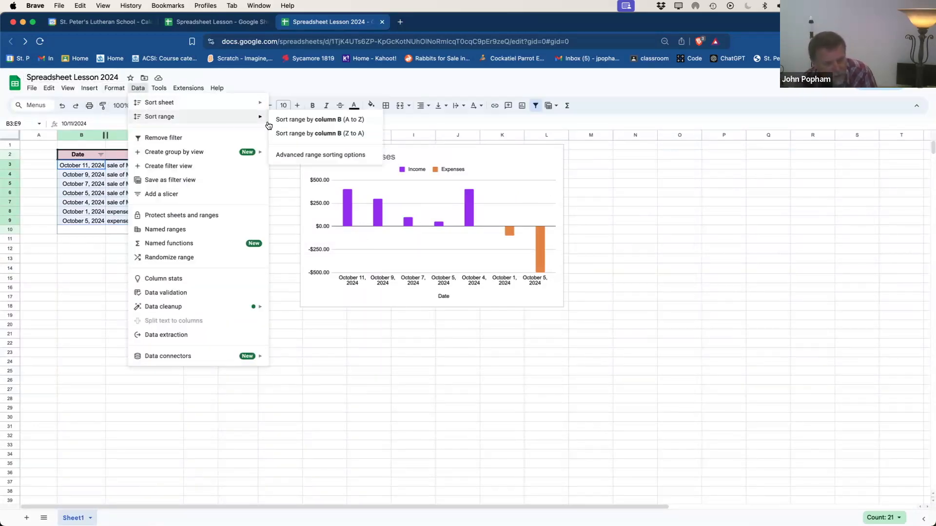
click(279, 156)
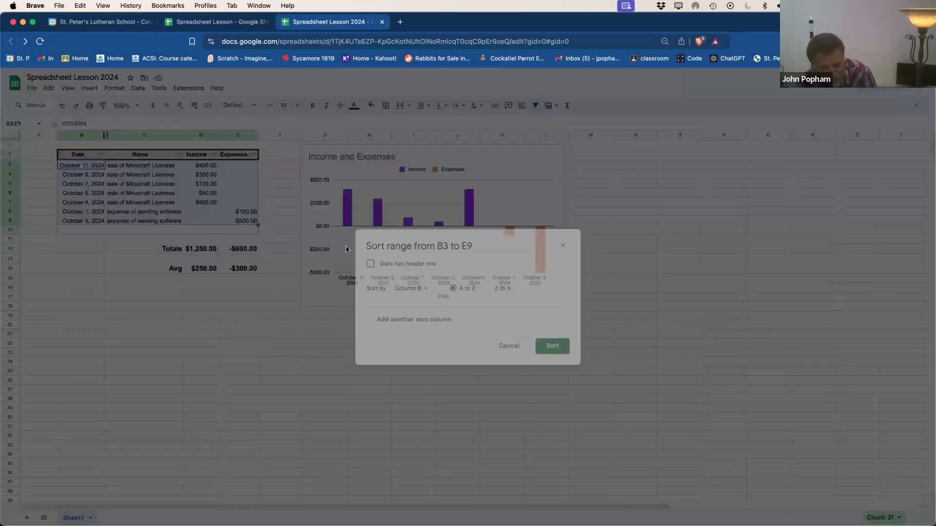
click(370, 265)
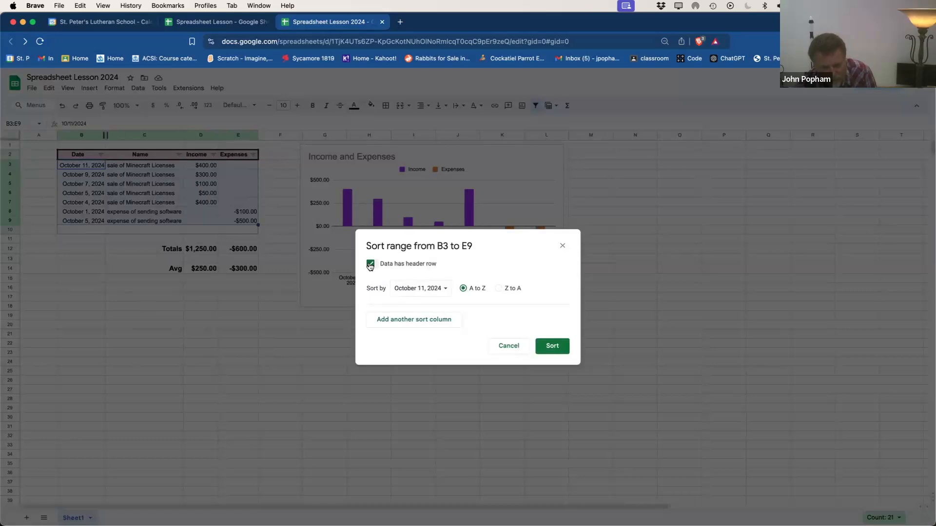
click(370, 265)
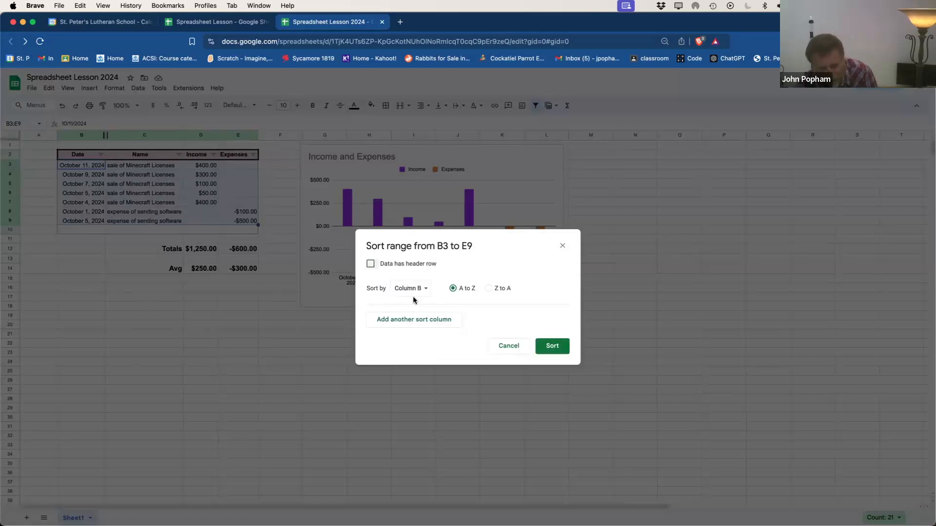
click(427, 291)
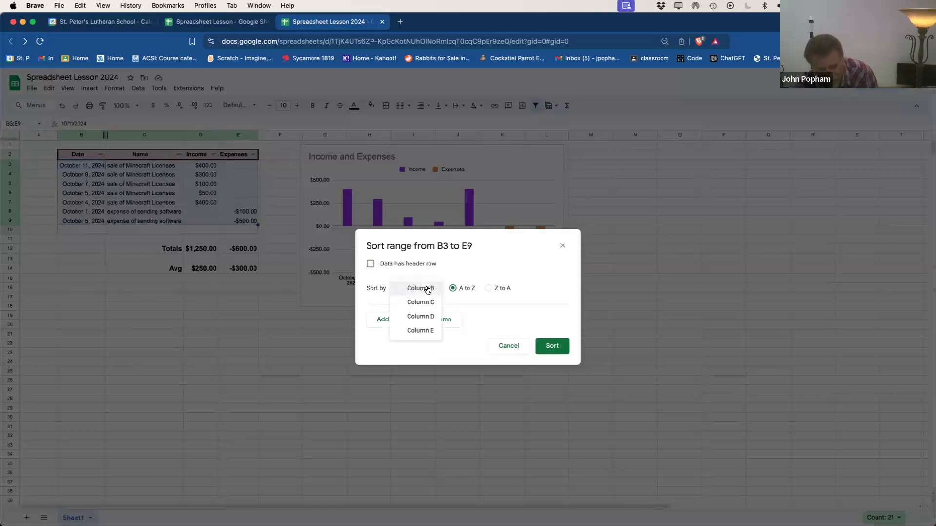
click(371, 264)
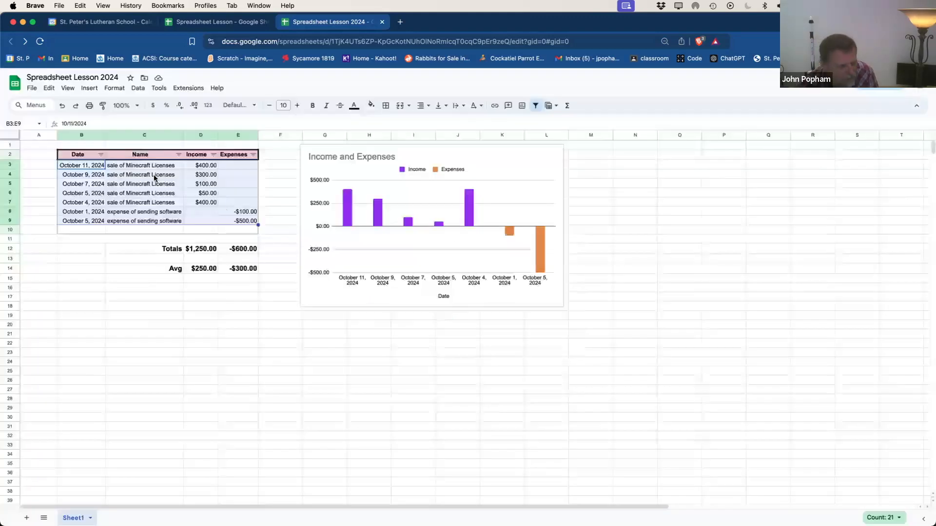
click(154, 176)
drag(90, 155, 234, 221)
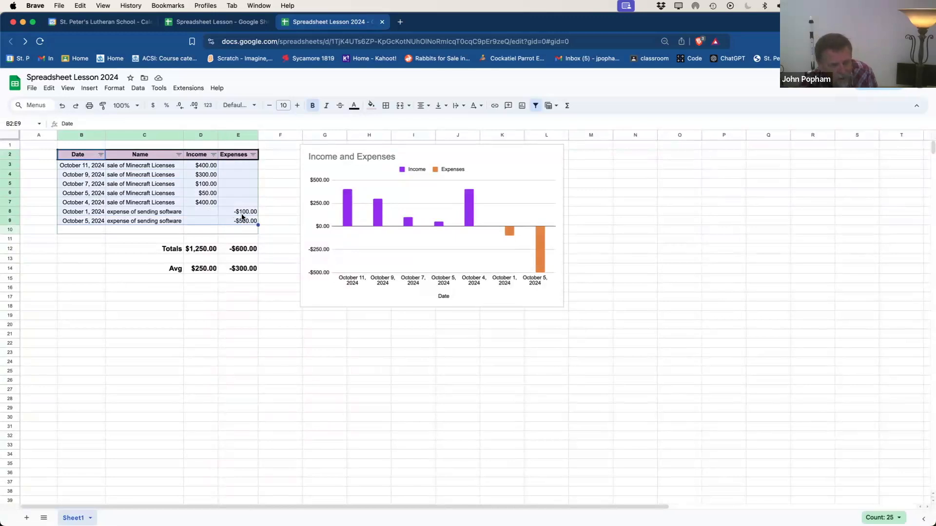
Step: Sort the table range by Income, smallest first, with row 2 as the header row
click(114, 88)
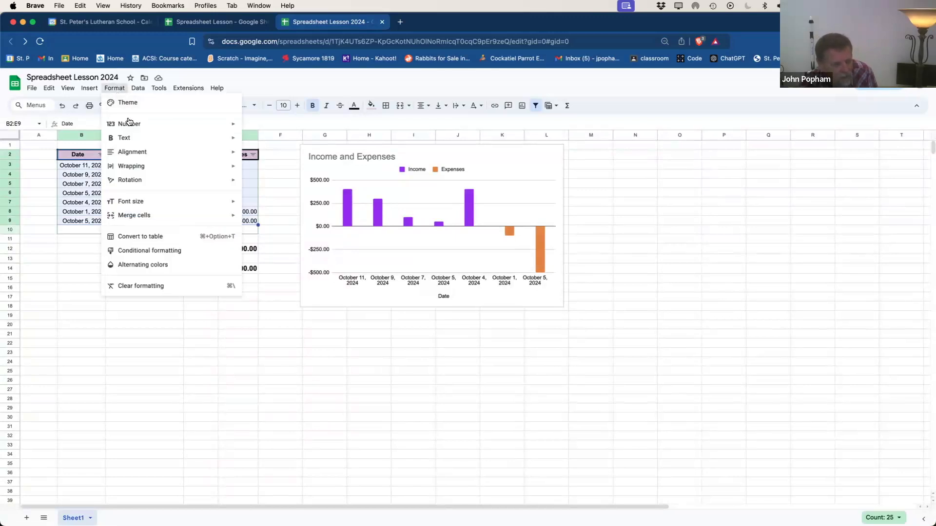
mouse_move(129, 123)
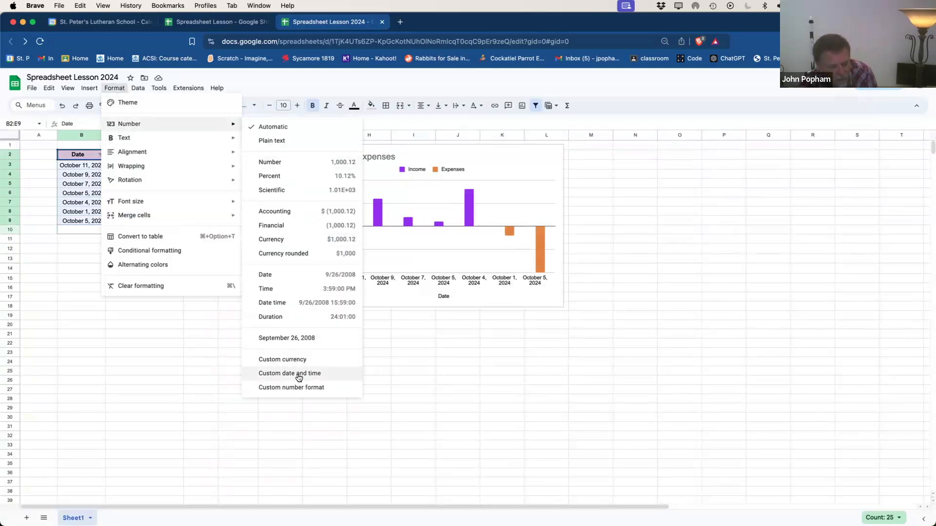
click(298, 375)
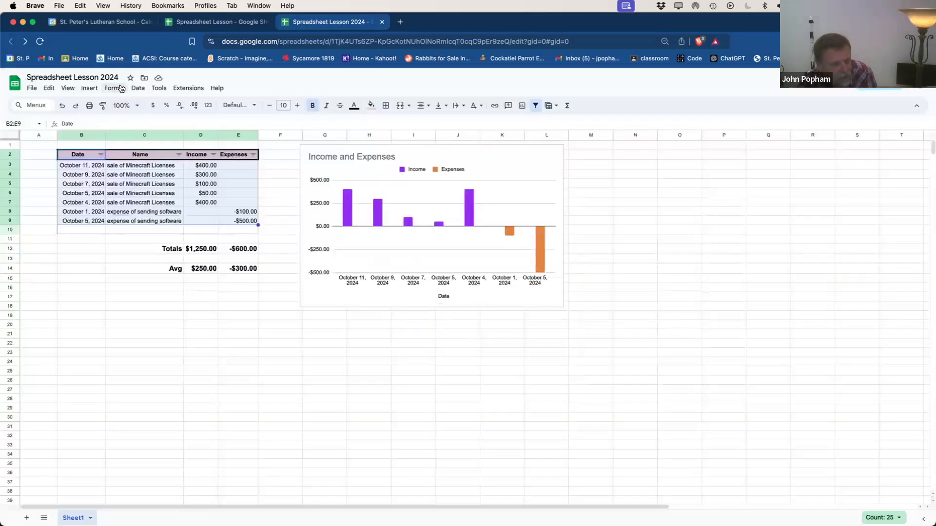
click(133, 86)
mouse_move(160, 117)
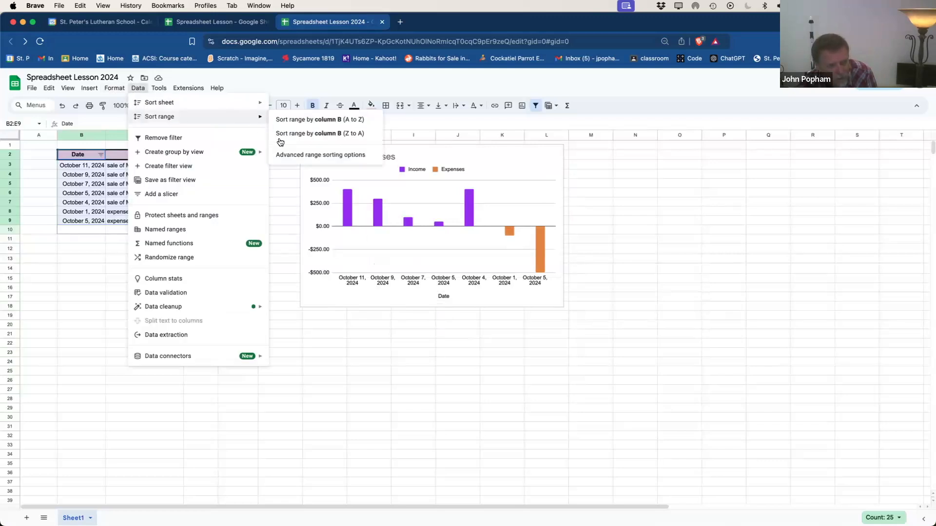
click(289, 154)
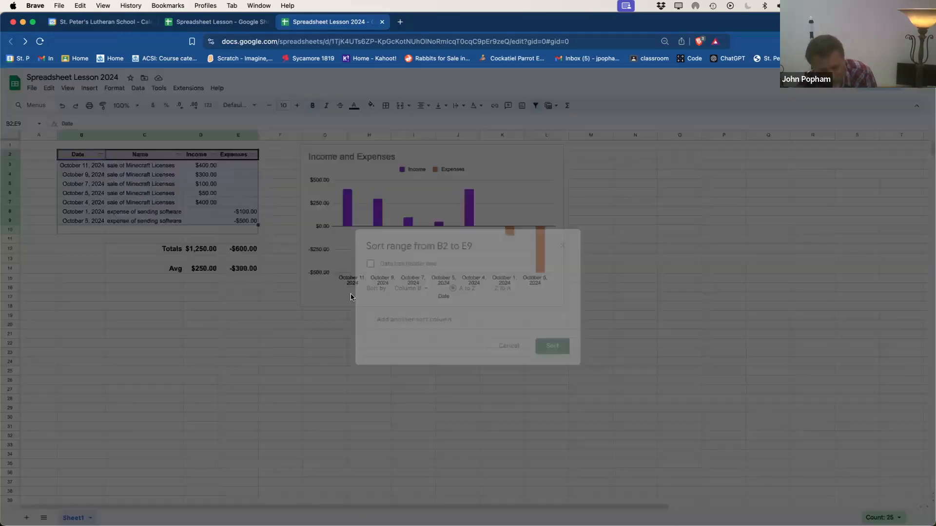
click(371, 265)
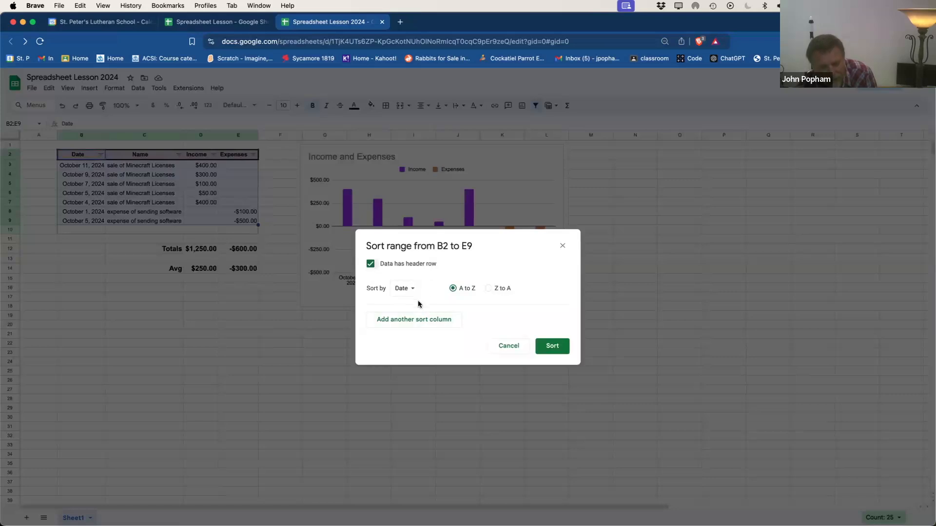
click(410, 290)
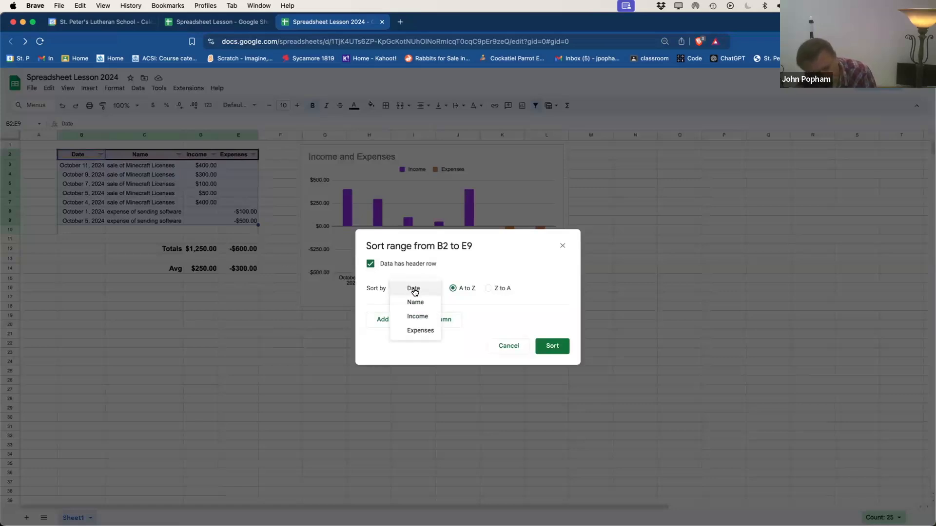
click(417, 317)
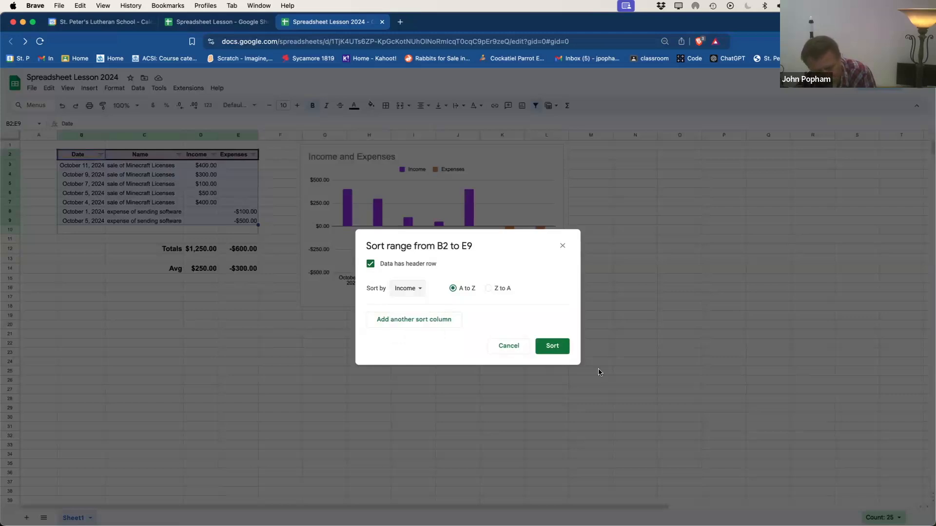
click(551, 347)
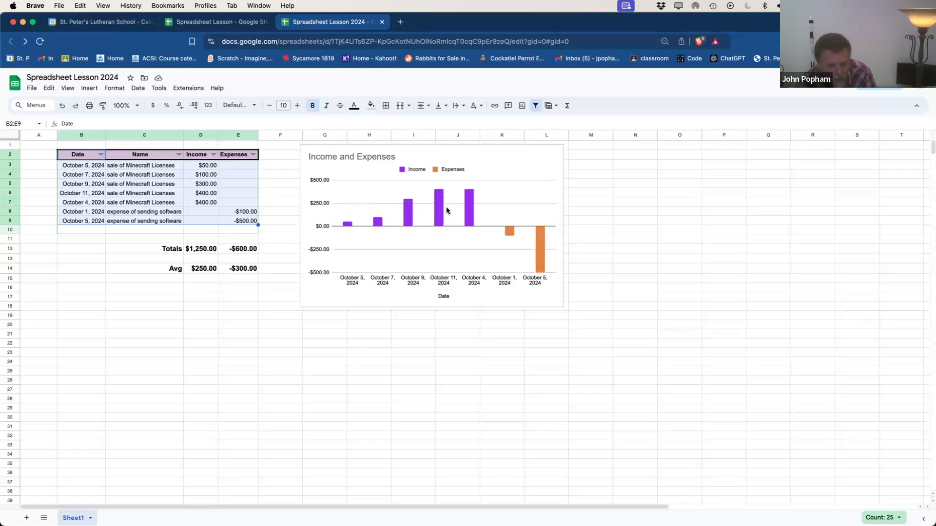
Step: Re-sort the rows by Date, A to Z, so they run October 1 to 11
click(137, 88)
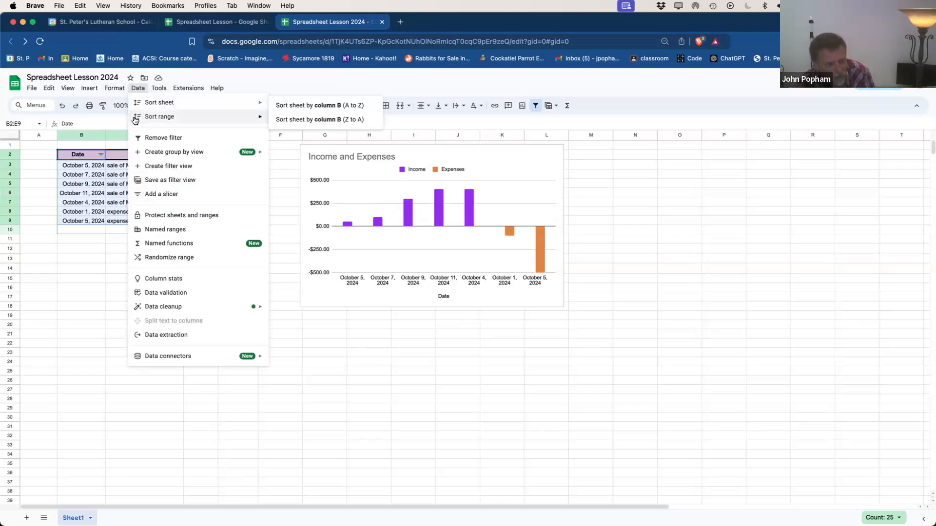
mouse_move(139, 117)
click(301, 155)
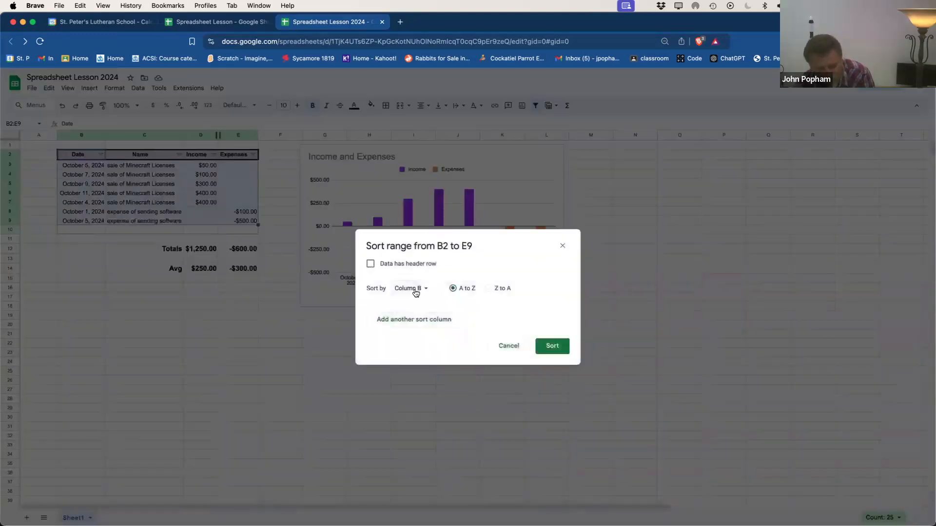
click(371, 264)
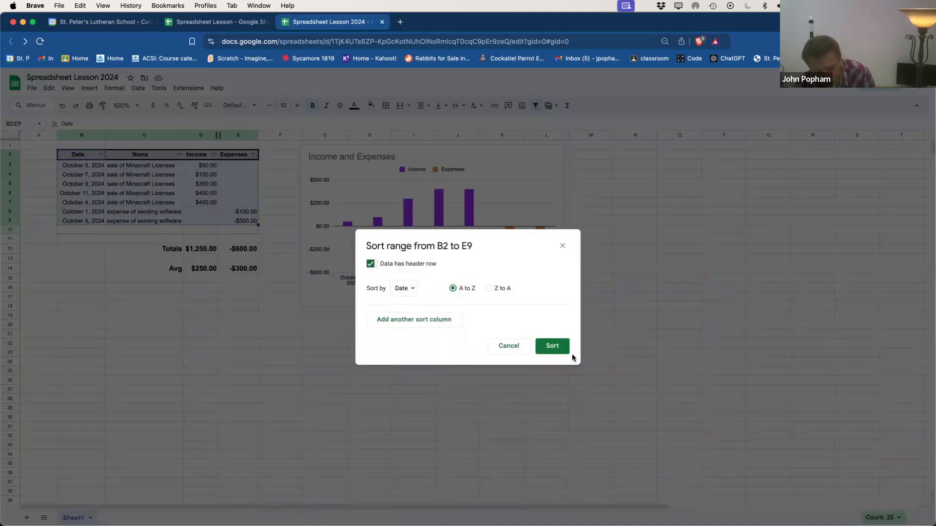
click(556, 347)
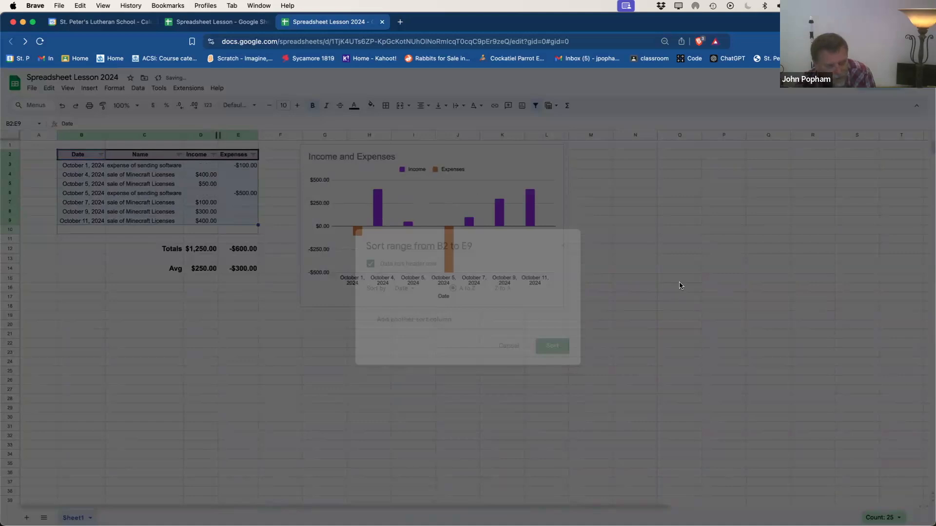